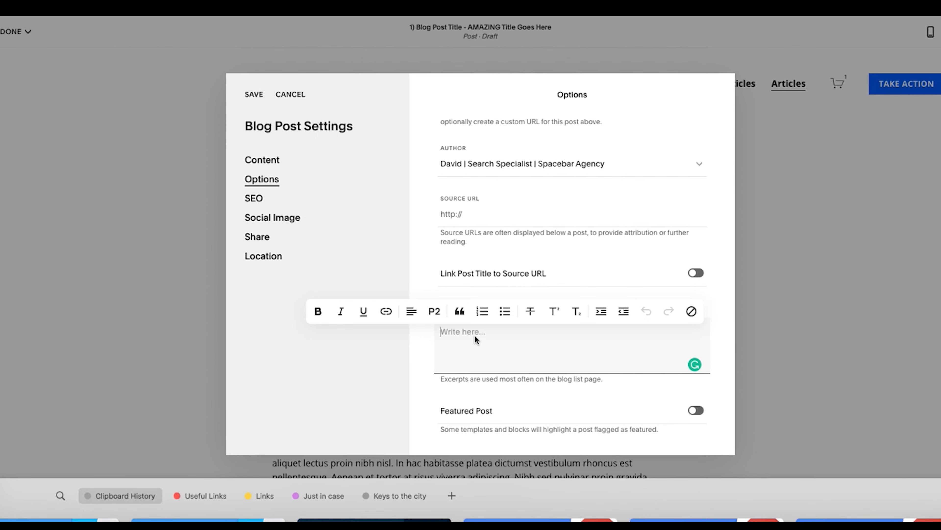
Paste the copied Lorem ipsum paragraph into the post's excerpt and delete everything after "leo vel fringilla.".
key(Return)
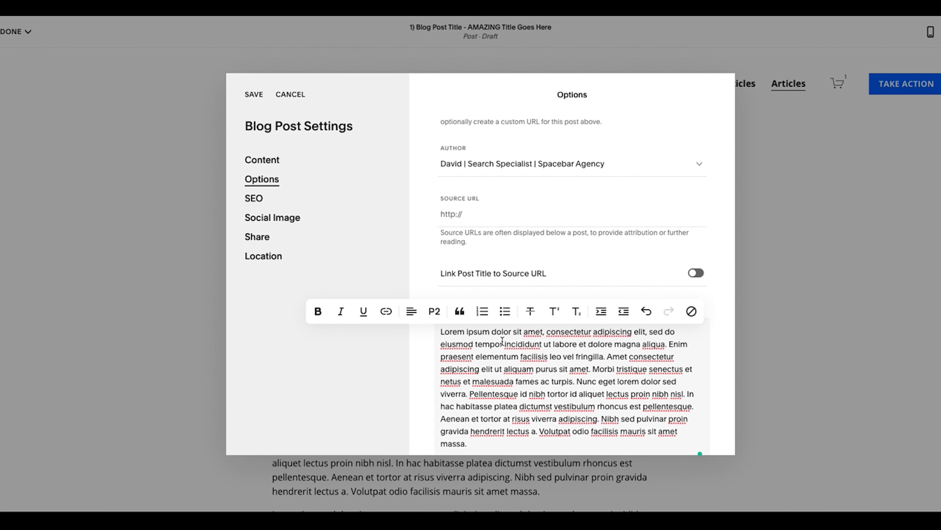
drag(608, 358, 468, 444)
key(BackSpace)
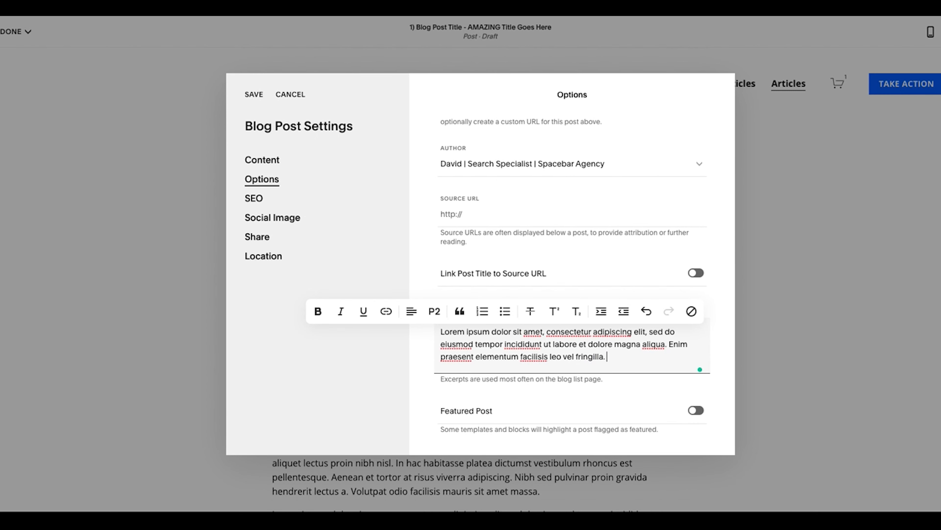
Insert "This is the Excerpt:" at the start of the excerpt text.
click(445, 331)
text(This is the )
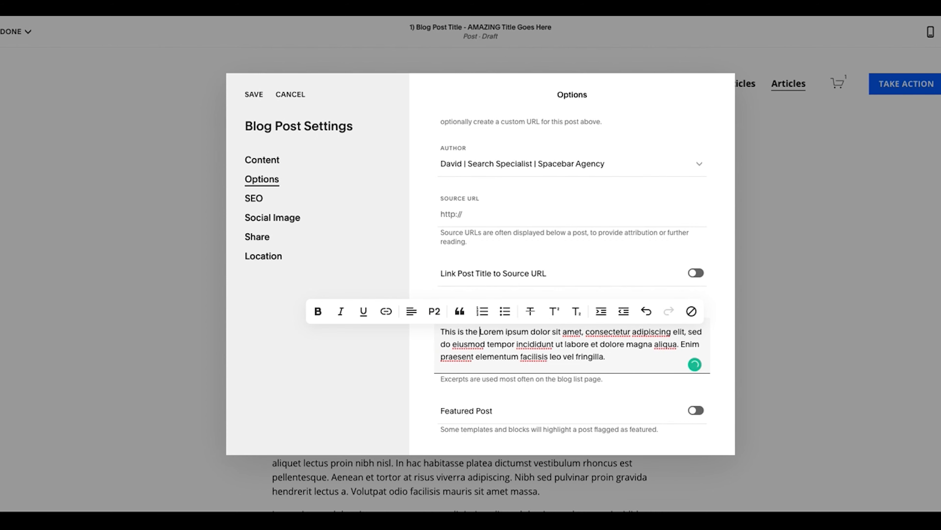
text(Excerpt:)
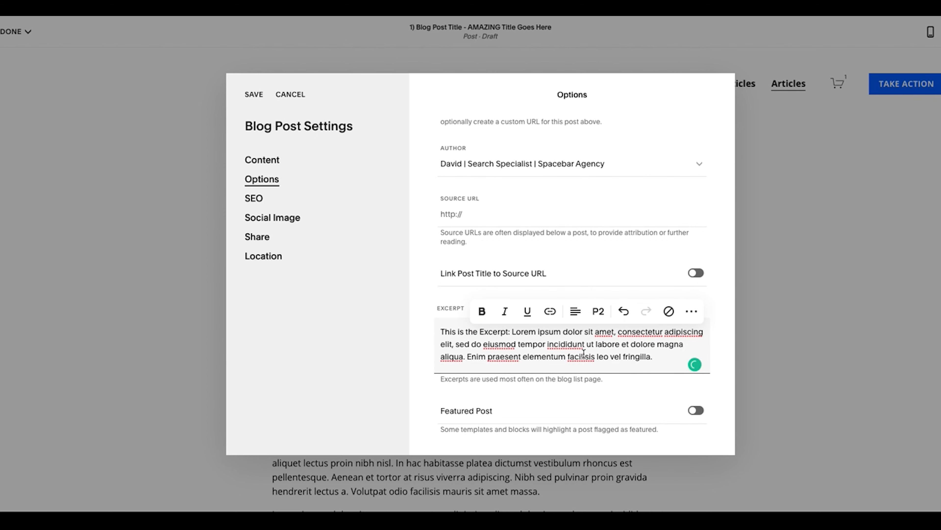
Copy the full excerpt into the post's SEO description, leave the SEO title empty, and save the settings.
key(ctrl+a)
key(ctrl+c)
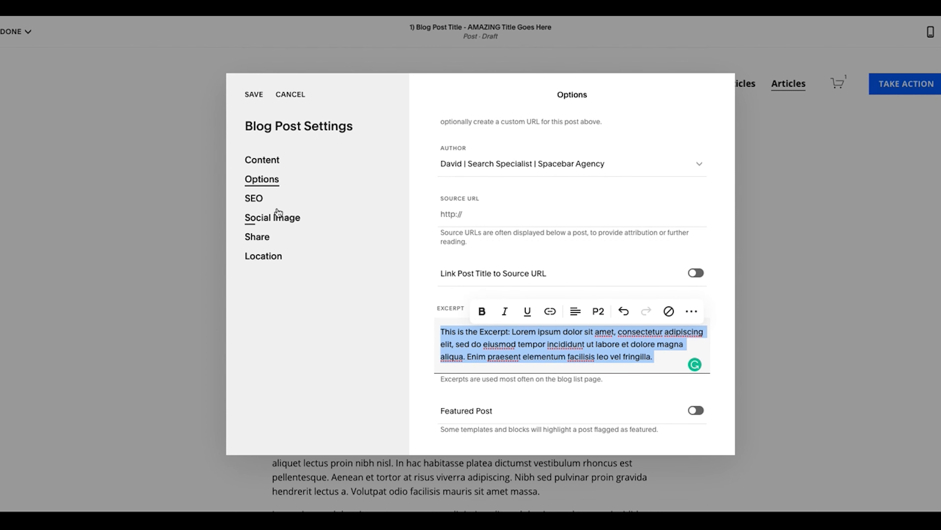
click(252, 199)
click(480, 385)
key(ctrl+v)
scroll(483, 387, down, 1)
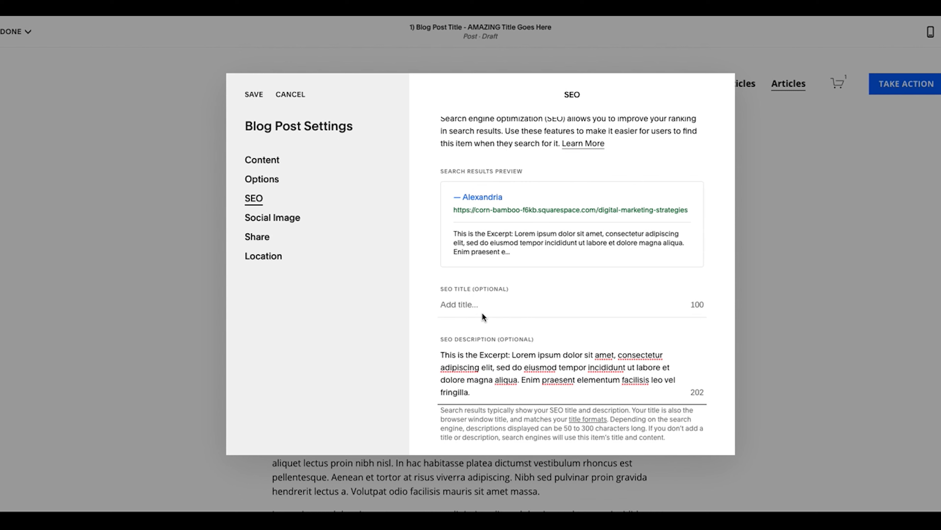
click(473, 301)
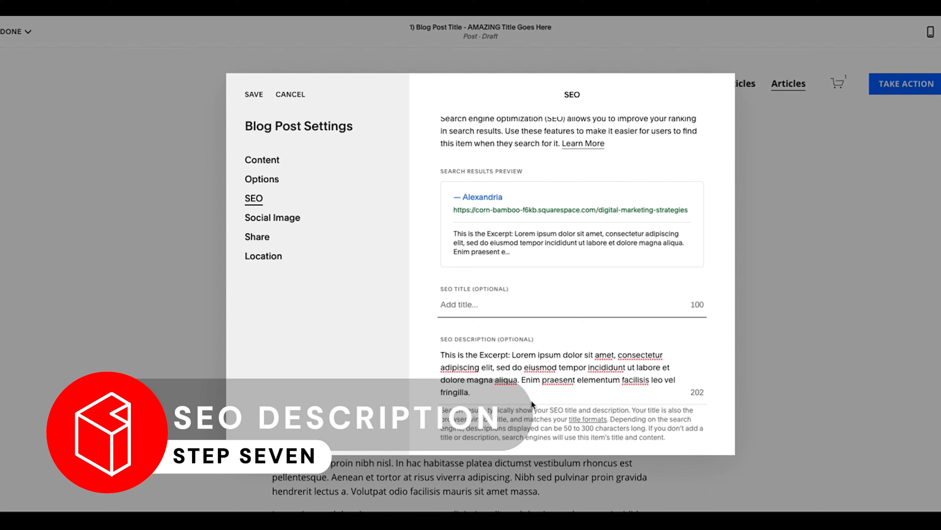
click(255, 97)
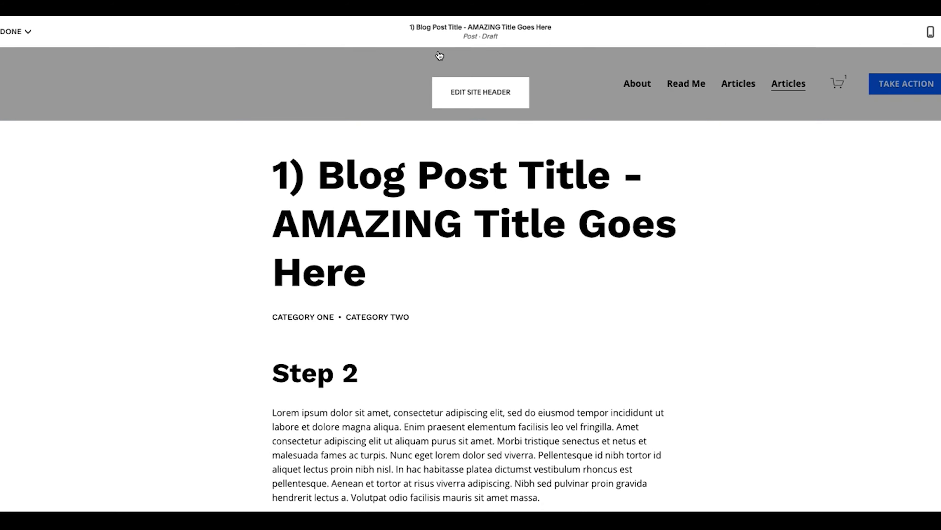
Set the blog post's status to Scheduled with June 15, 2021 as the publishing date.
click(488, 36)
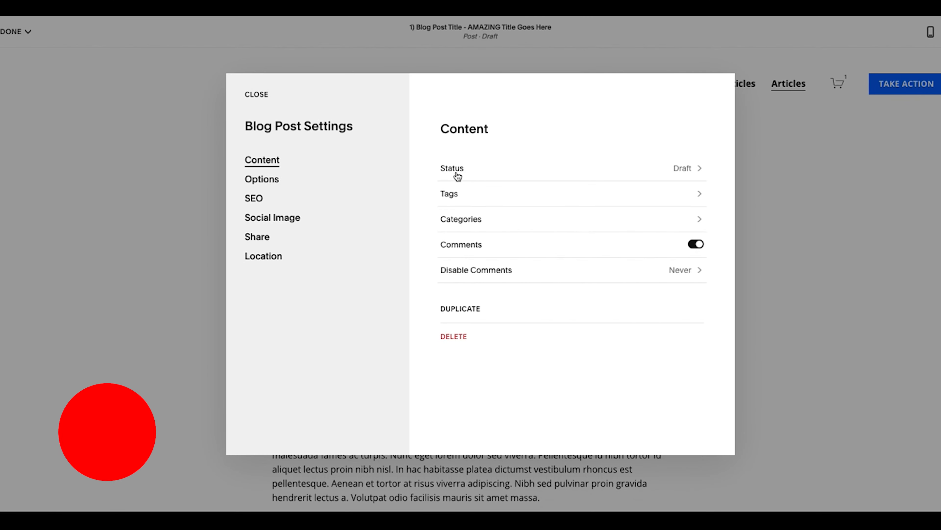
click(687, 171)
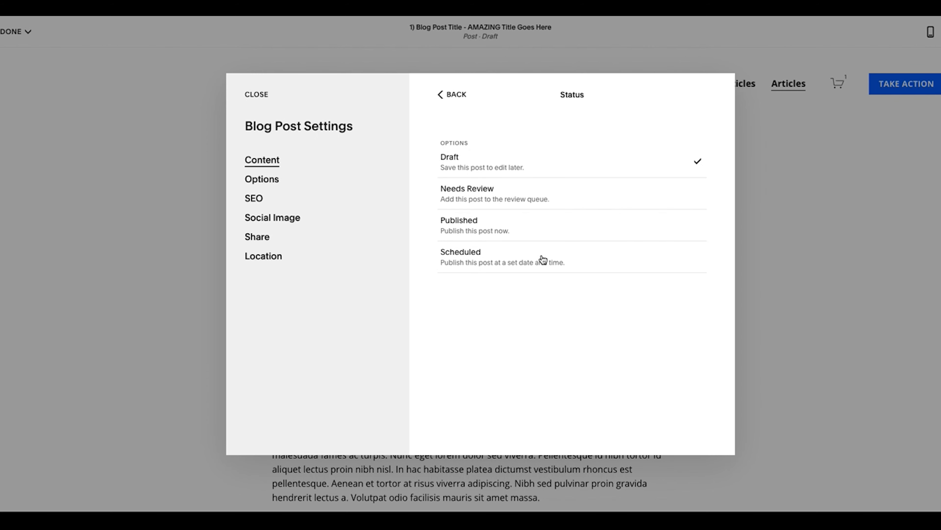
click(521, 258)
scroll(557, 274, down, 2)
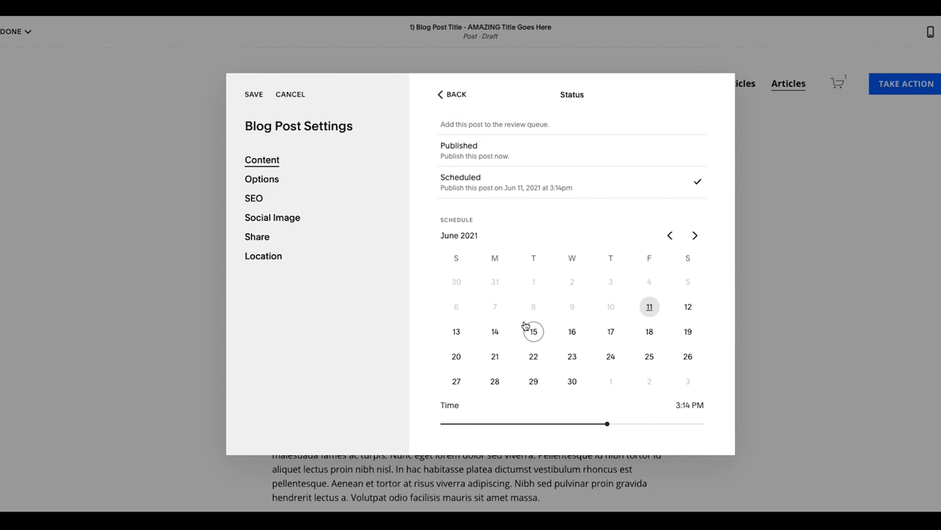
click(533, 331)
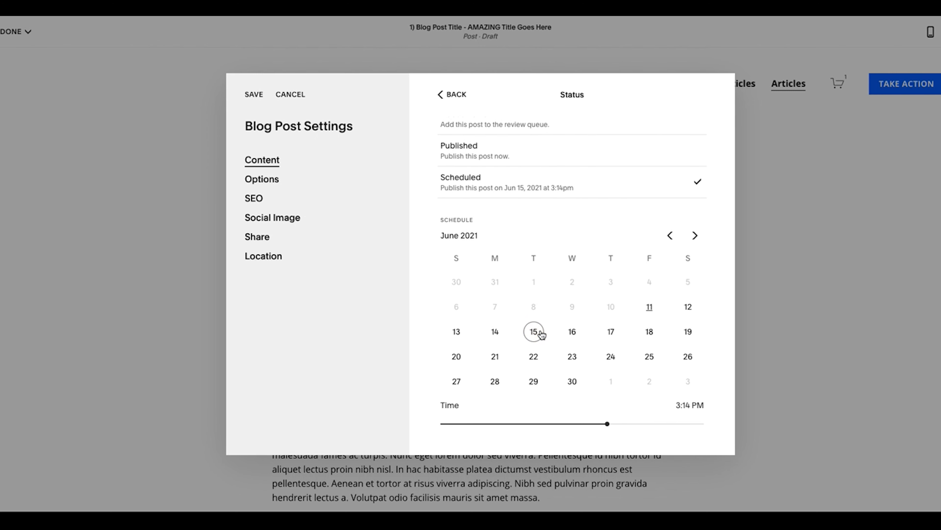
Set the scheduled publishing time to 9:00 AM and save both the settings and the post.
drag(607, 423, 540, 423)
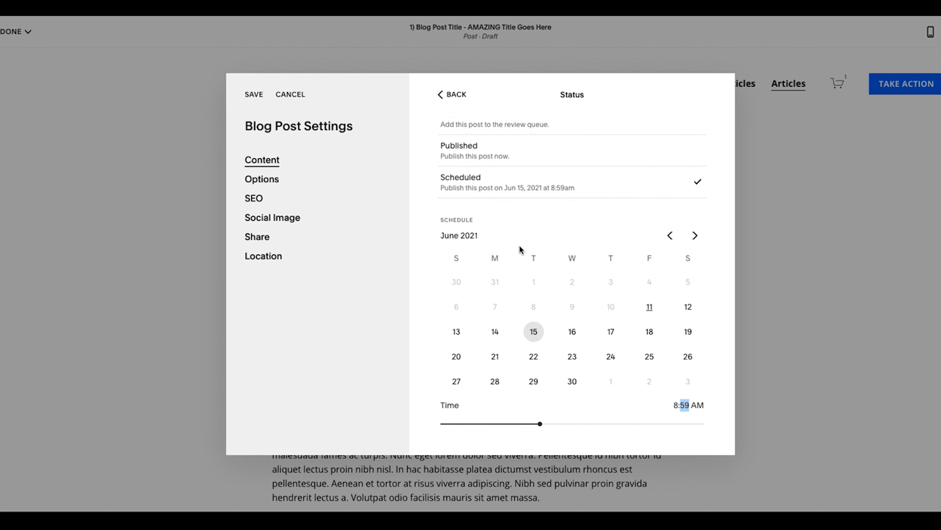
click(540, 423)
scroll(516, 235, up, 3)
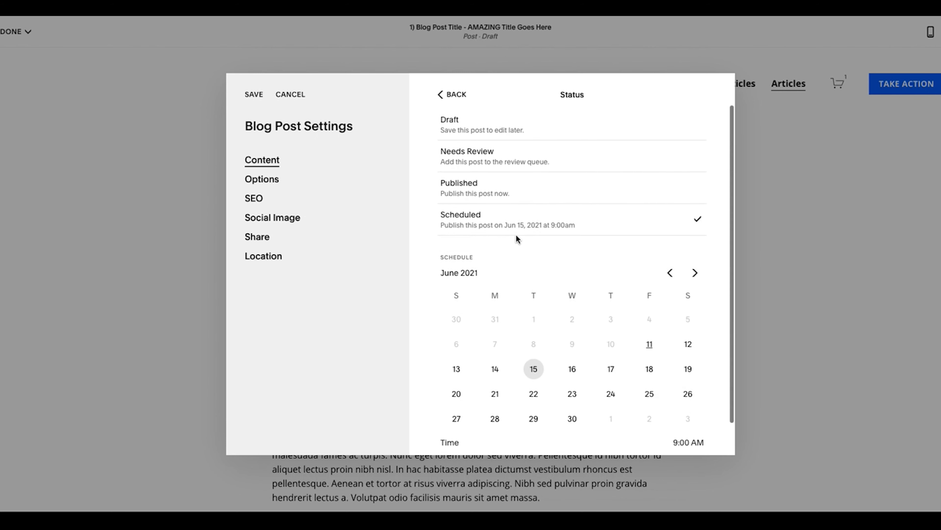
click(254, 95)
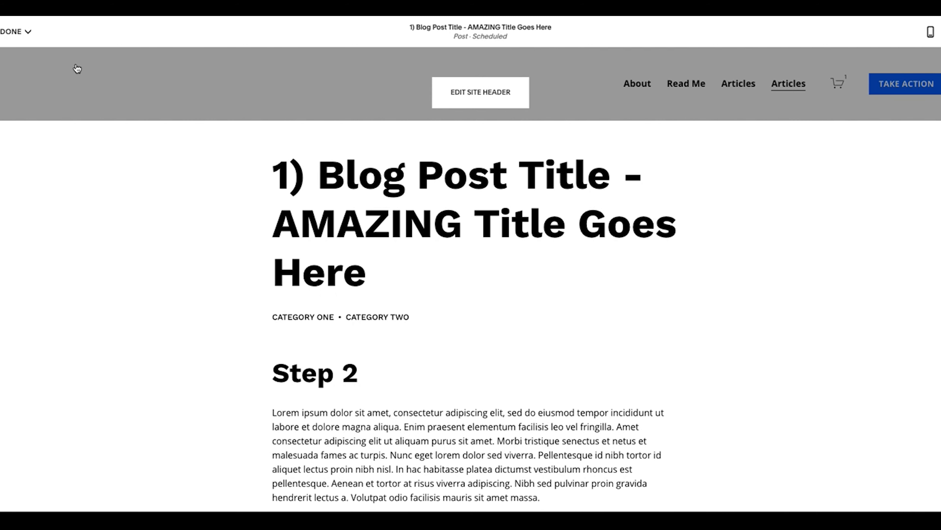
click(2, 32)
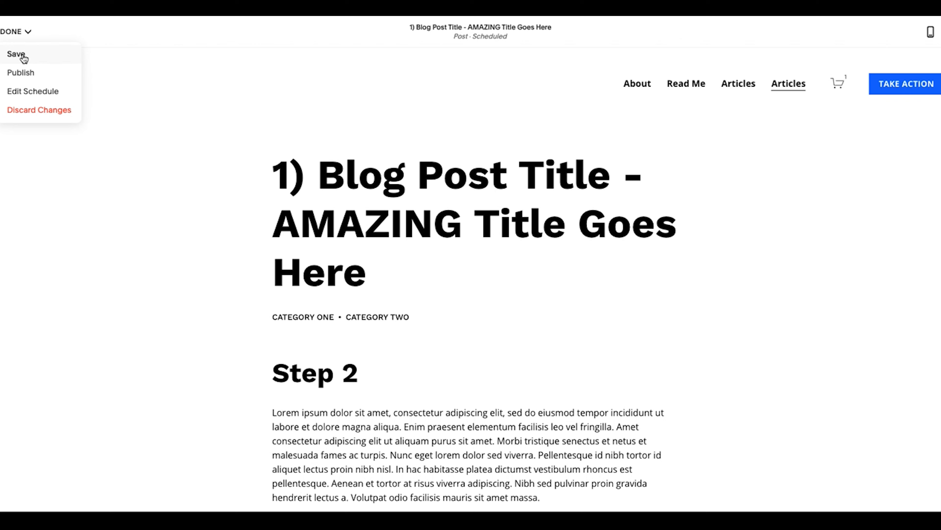
click(23, 56)
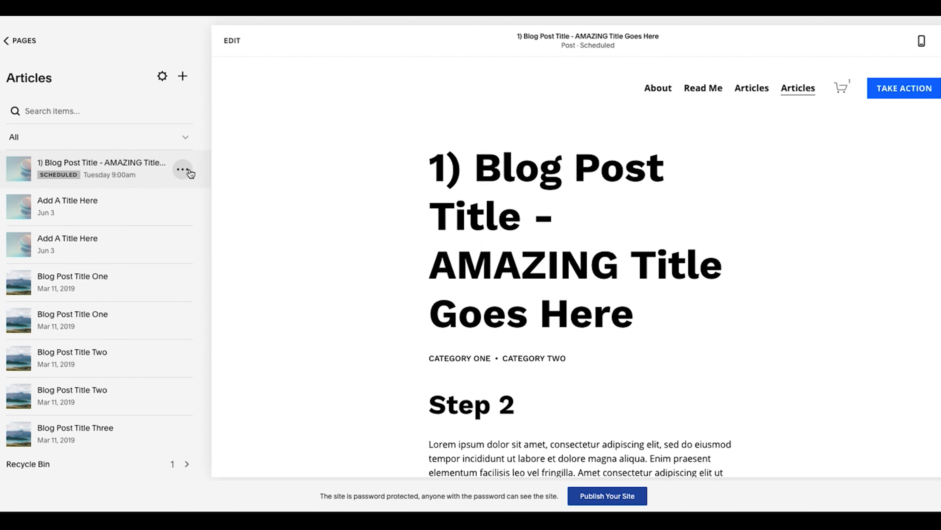
Try "asdf" as the SEO title in the scheduled post's settings, clear it again, and save.
click(189, 170)
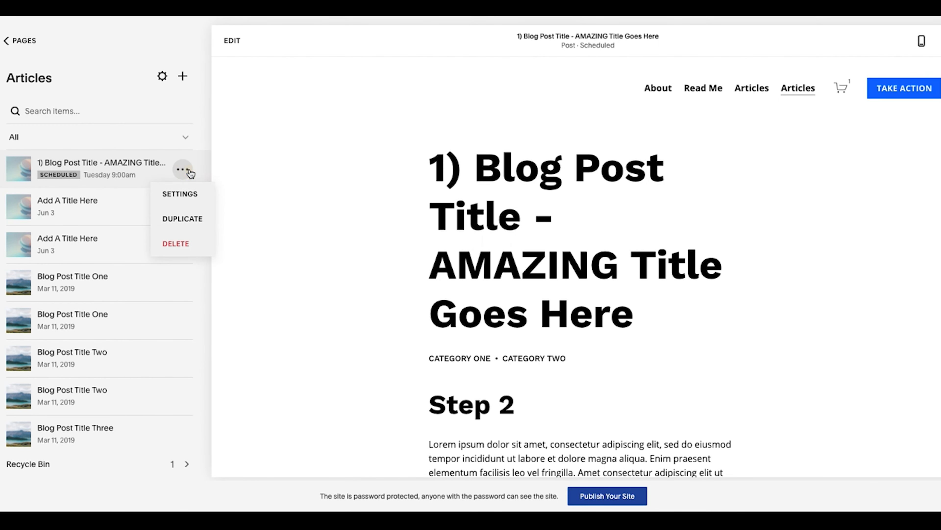
click(181, 194)
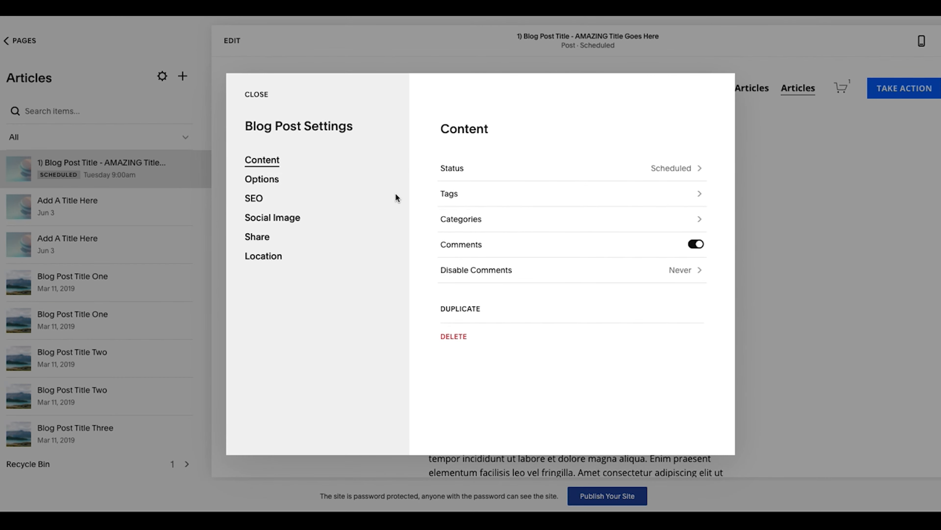
click(255, 201)
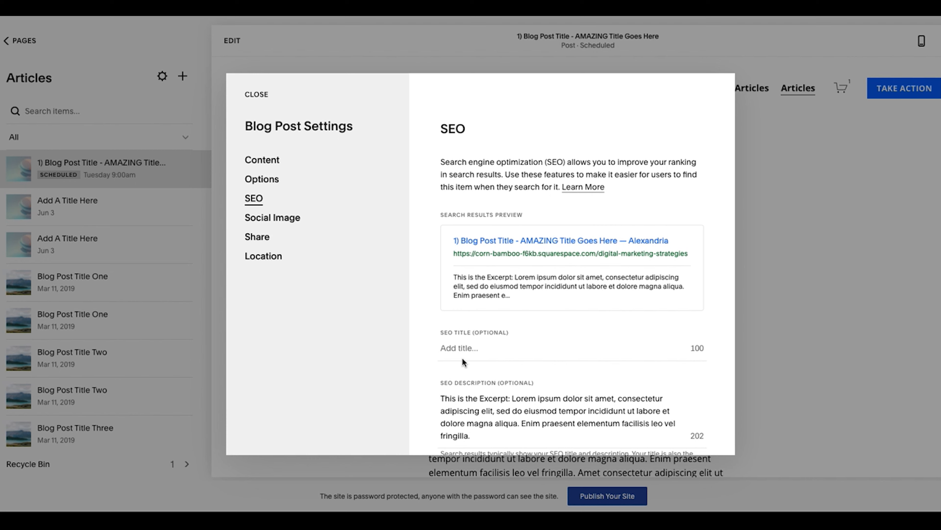
click(459, 349)
text(asdf)
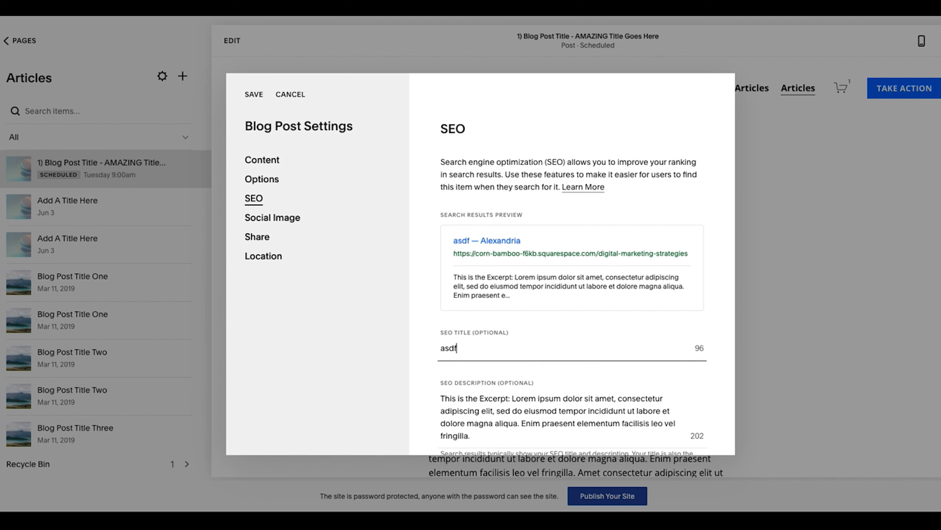
key(ctrl+a)
key(BackSpace)
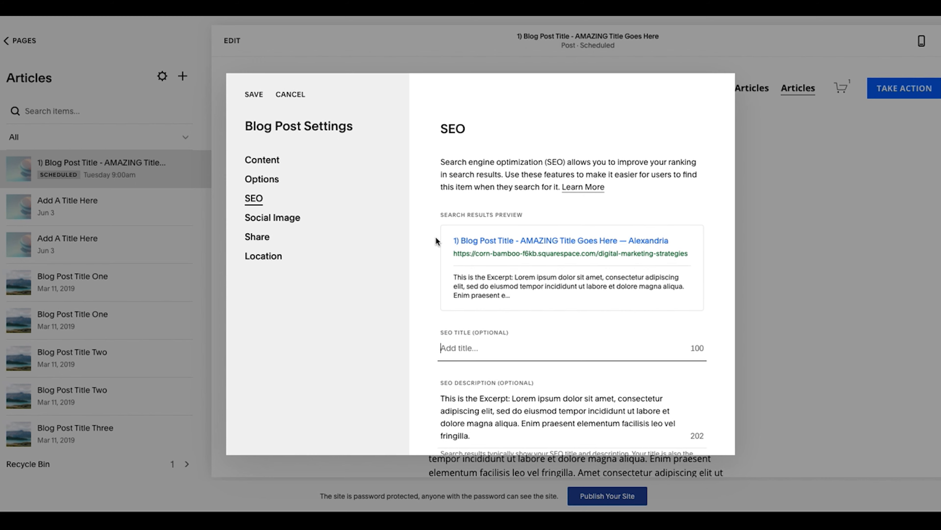
click(254, 95)
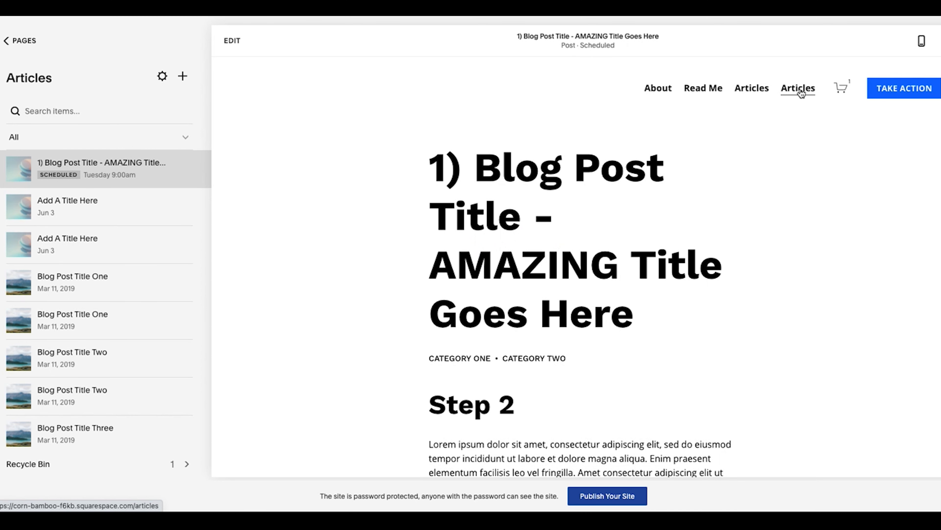
Show the Articles blog page and change the scheduled post's status to Published, saving the settings.
click(799, 89)
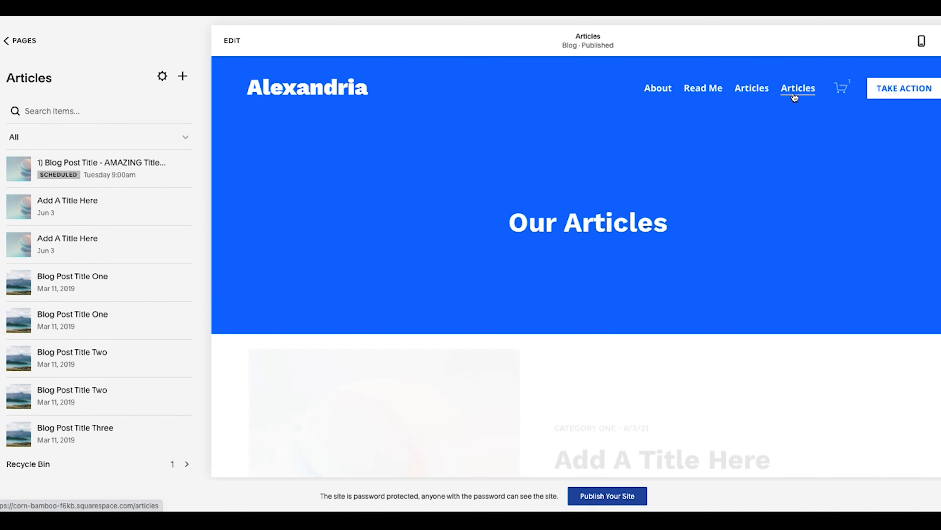
click(182, 169)
click(198, 191)
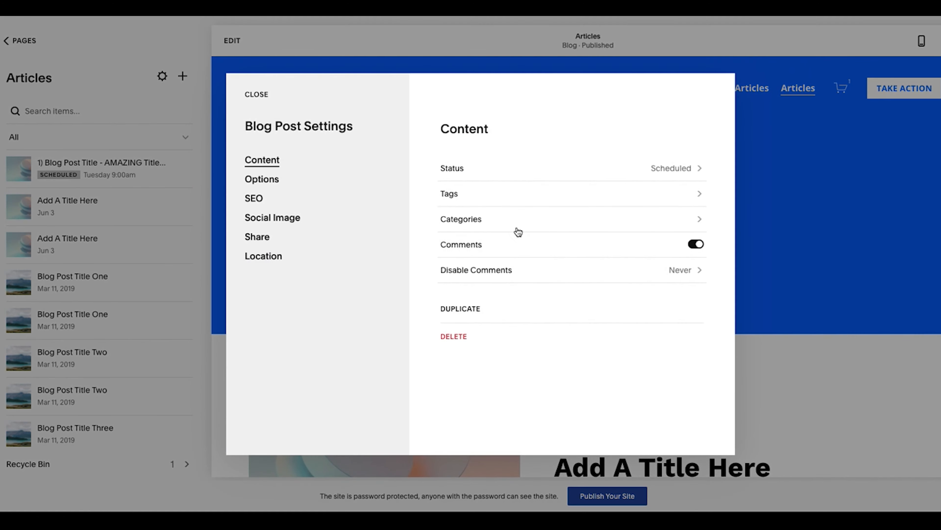
click(482, 165)
click(488, 224)
click(253, 94)
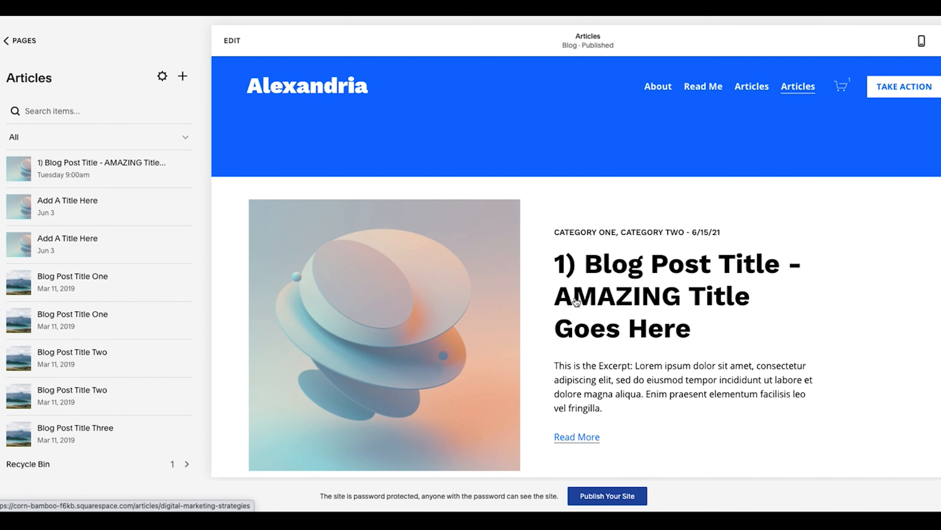
Examine the new post's entry on the Articles page, checking its image, categories, date, title and excerpt.
scroll(601, 309, down, 2)
drag(557, 298, 632, 301)
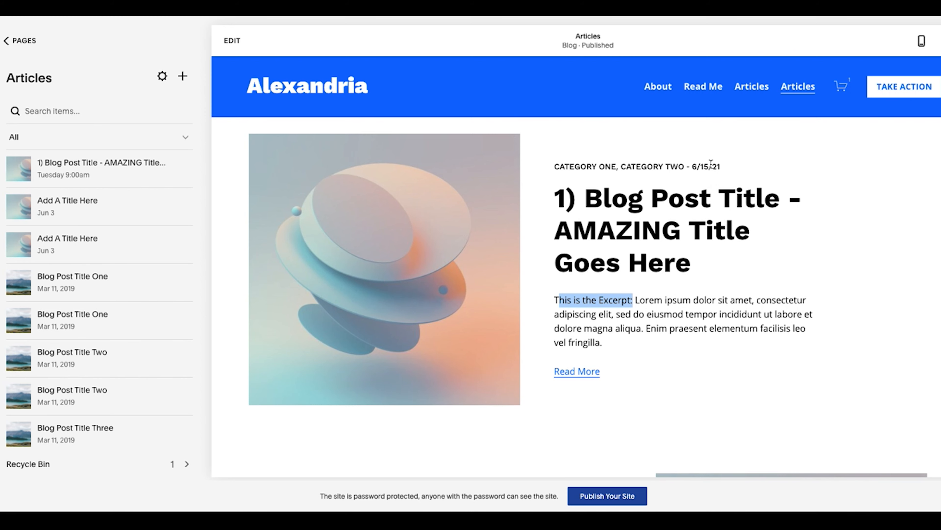
scroll(608, 248, down, 2)
scroll(607, 248, up, 3)
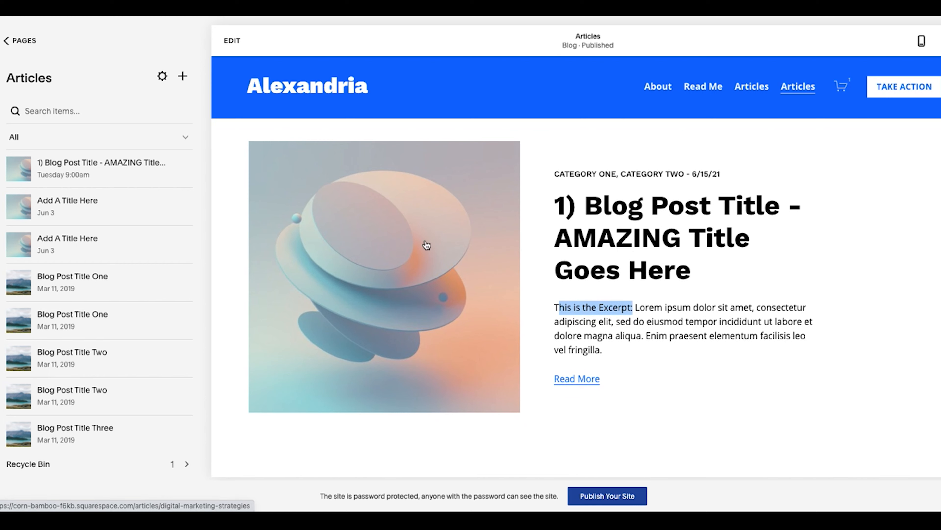
scroll(627, 278, down, 3)
scroll(482, 256, up, 4)
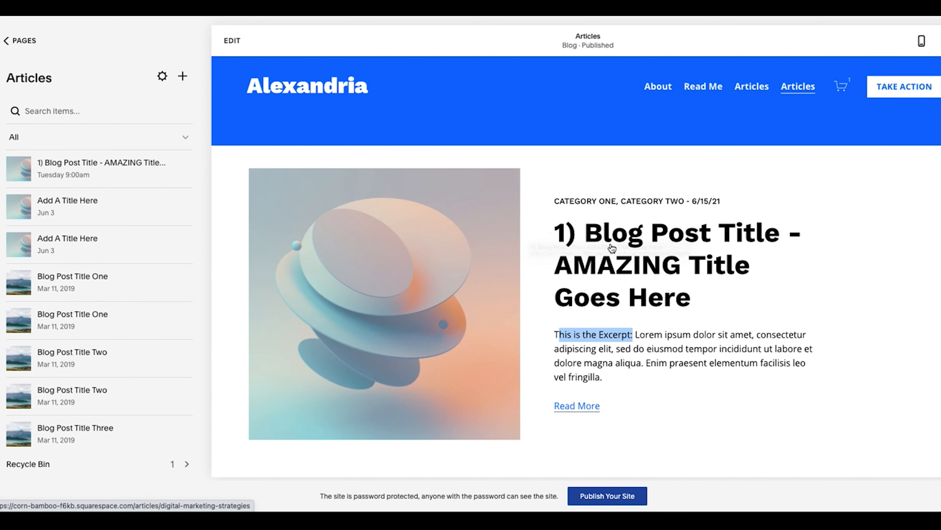
Open the published post from the Articles page and review its title, categories, body, tags, author bio and comments.
click(597, 235)
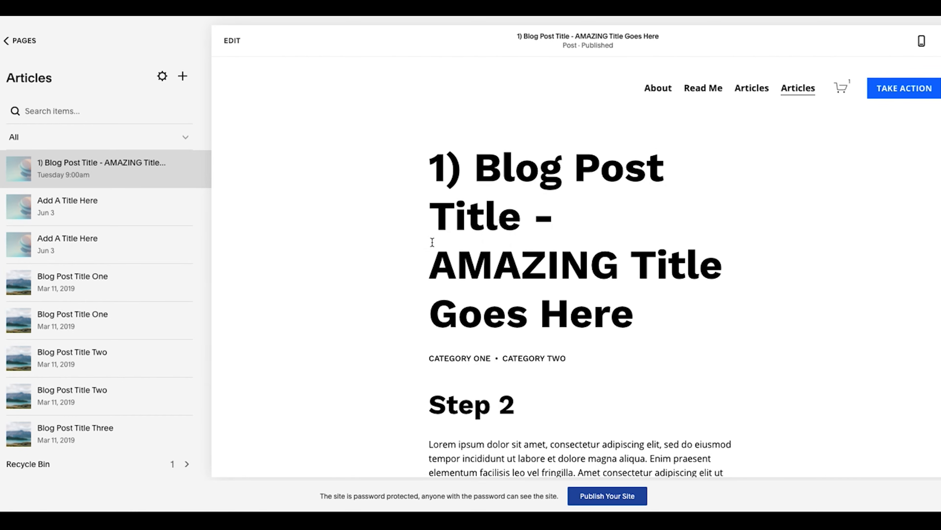
scroll(530, 202, down, 4)
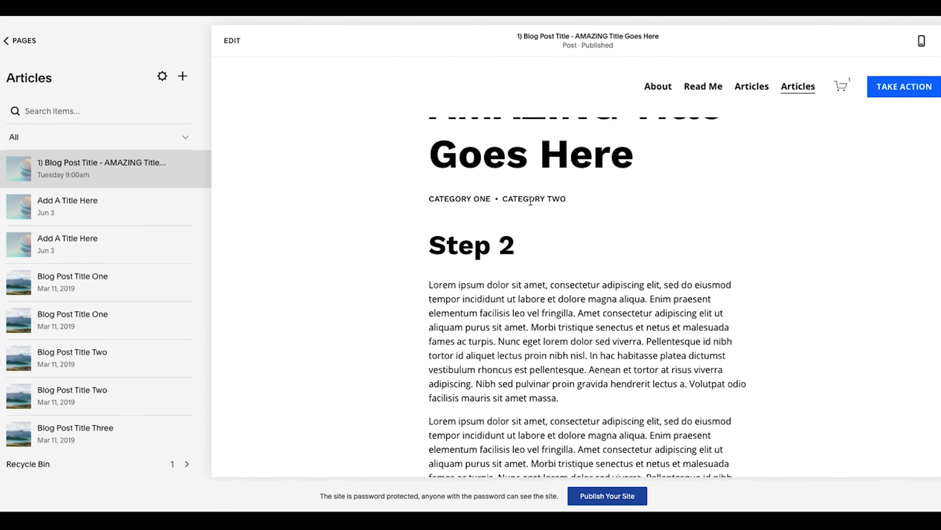
scroll(533, 211, up, 4)
scroll(540, 220, down, 8)
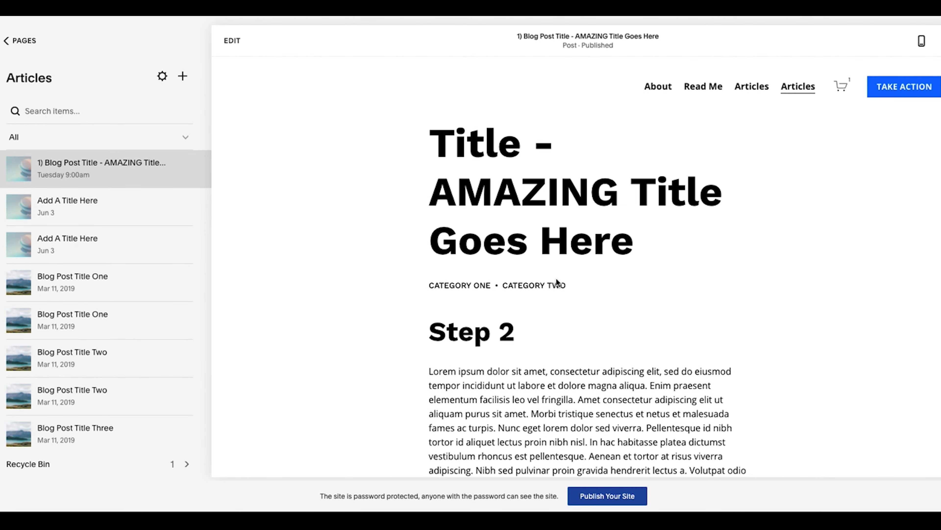
scroll(491, 269, down, 11)
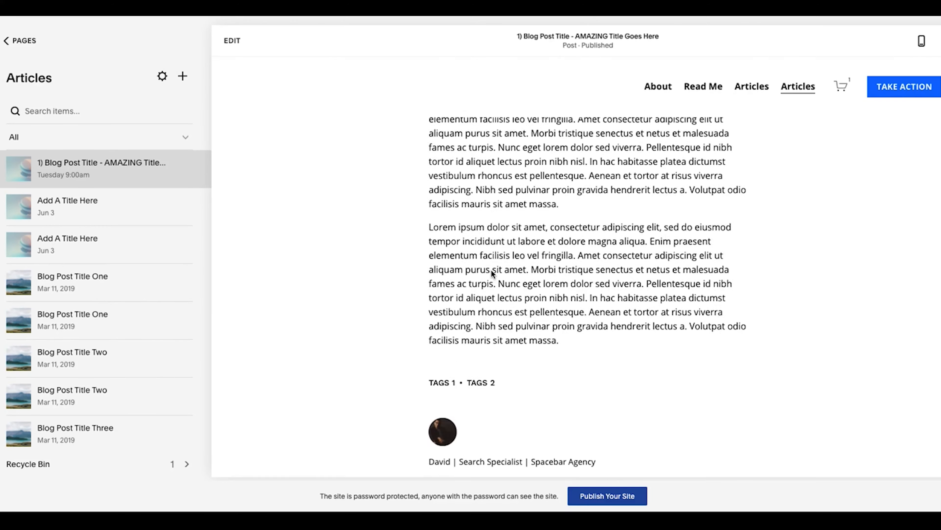
scroll(498, 233, down, 5)
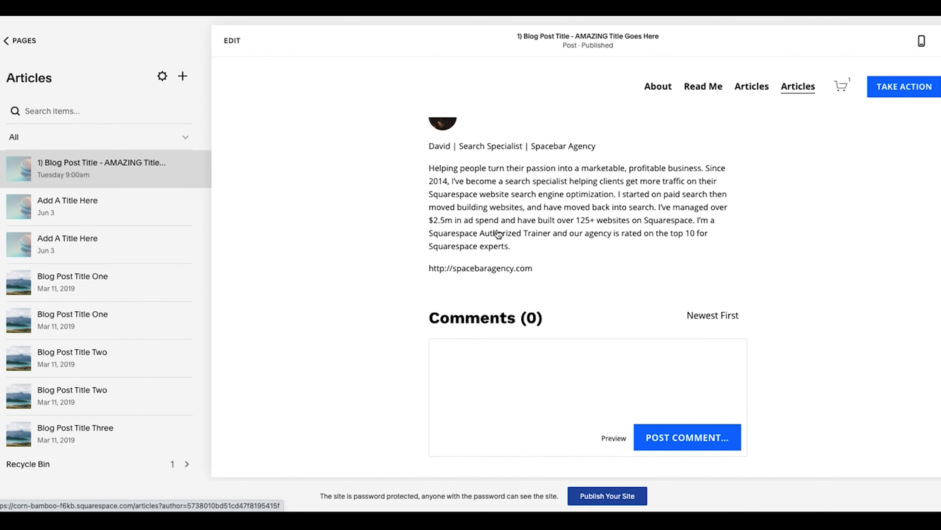
scroll(497, 230, up, 3)
scroll(497, 229, up, 20)
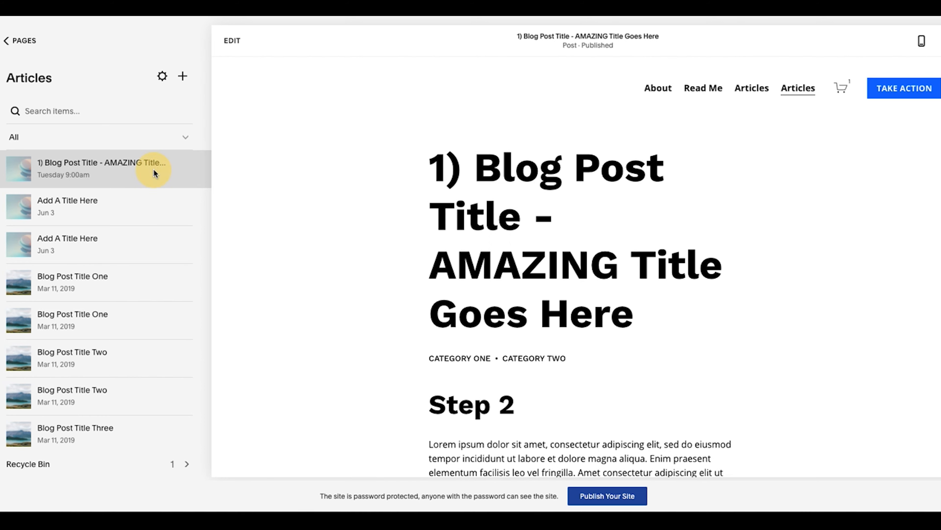
Change the status of the published "1) Blog Post Title - AMAZING Title Goes Here" post to Draft and save the settings.
click(183, 170)
click(184, 194)
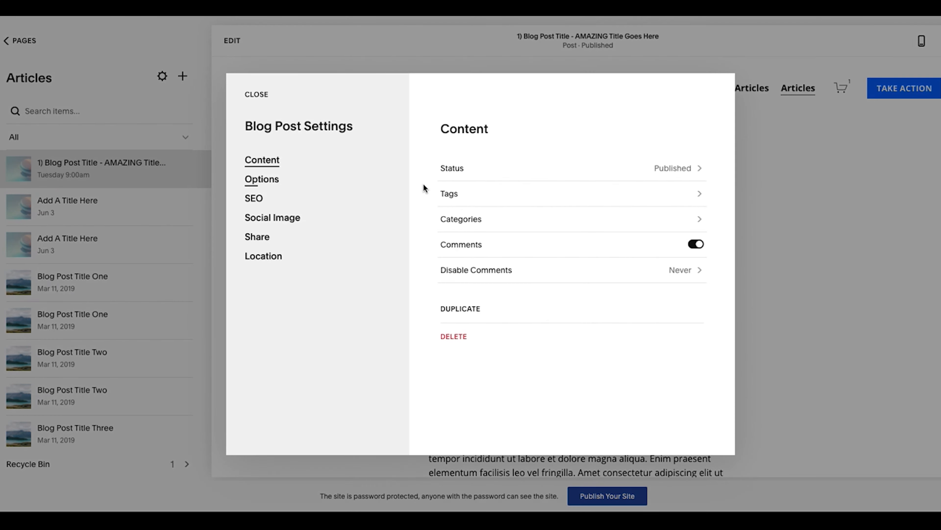
click(495, 167)
click(463, 158)
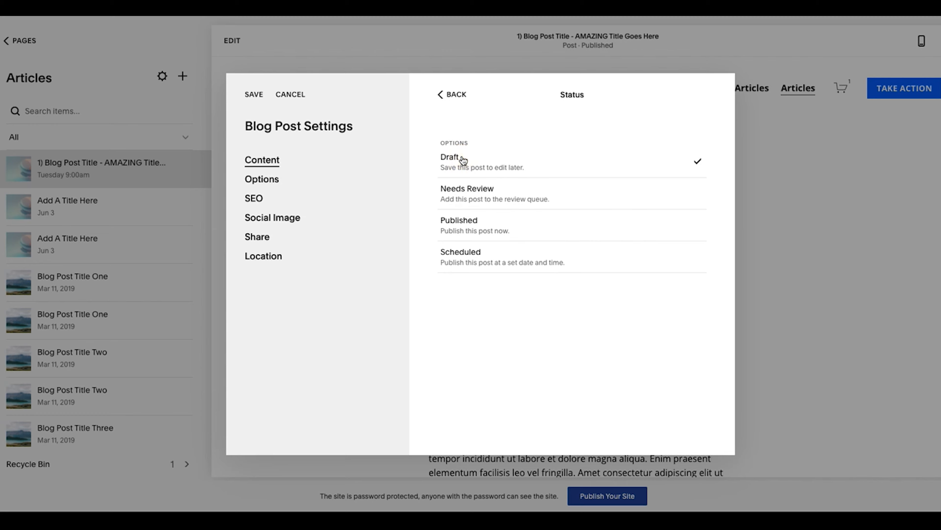
click(248, 96)
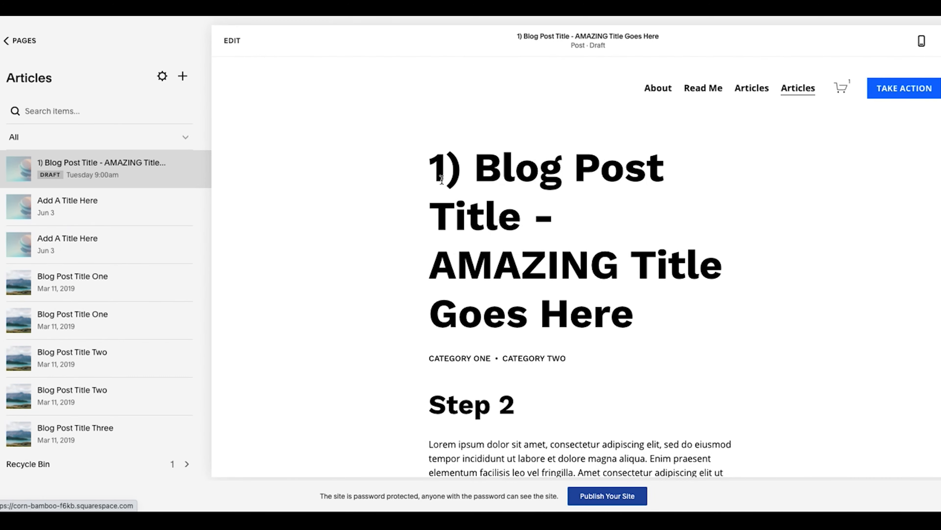
Edit the draft post and replace its title with "Blog Post Title Here".
click(544, 219)
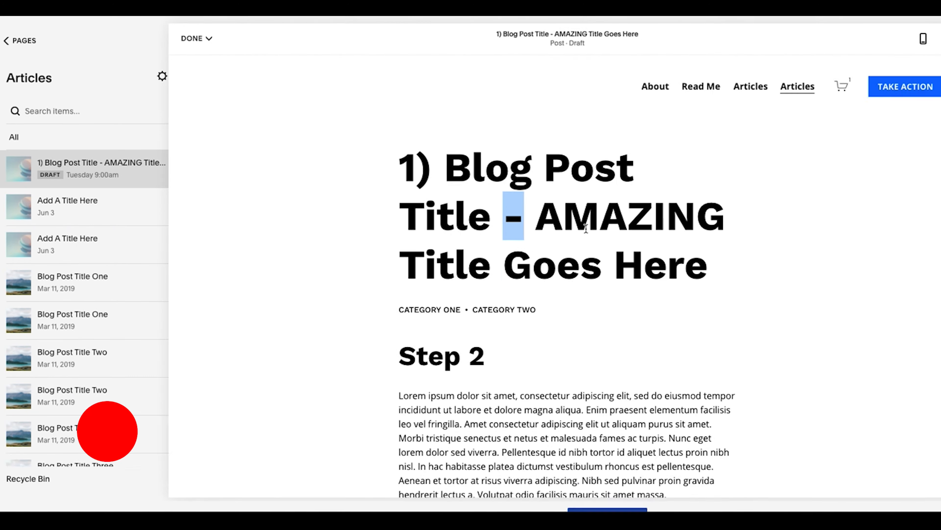
click(444, 213)
key(ctrl+a)
text(Blog)
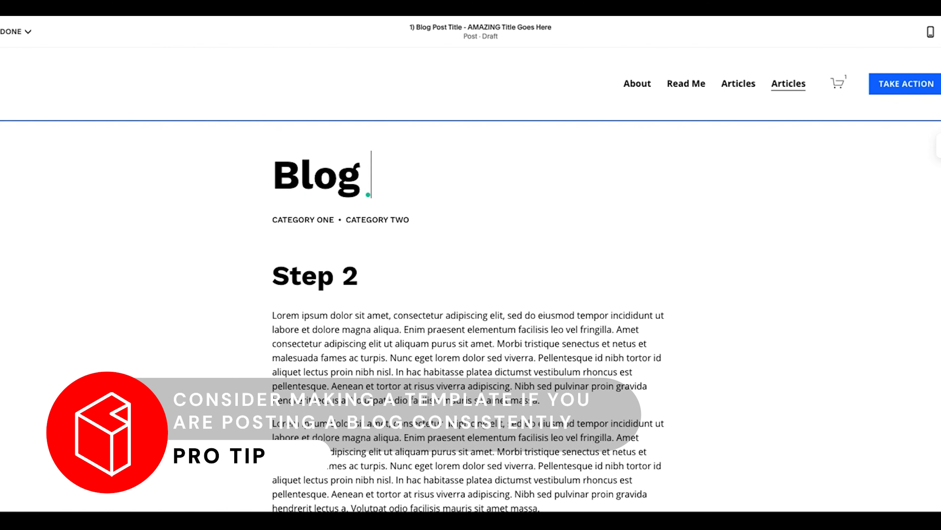
text( Post Title Here)
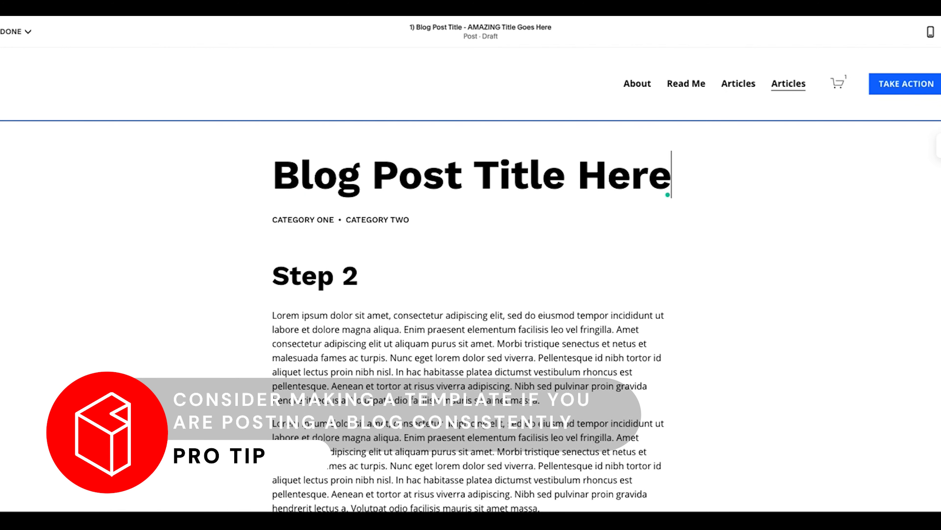
Replace all of the post's body text with "Add Content Here" formatted as Heading 2.
click(382, 359)
scroll(382, 359, down, 1)
scroll(381, 359, up, 1)
triple_click(393, 358)
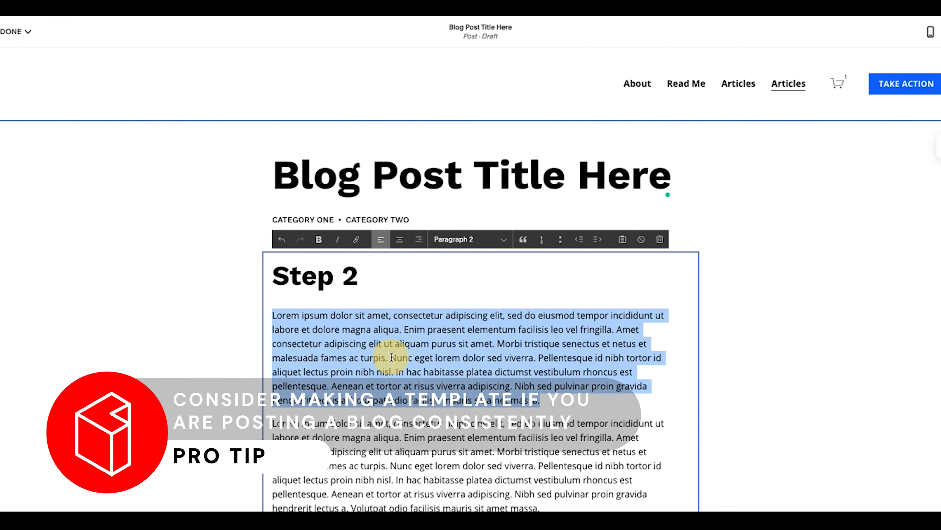
key(ctrl+a)
key(BackSpace)
text(Add Content Here)
key(super+alt+4)
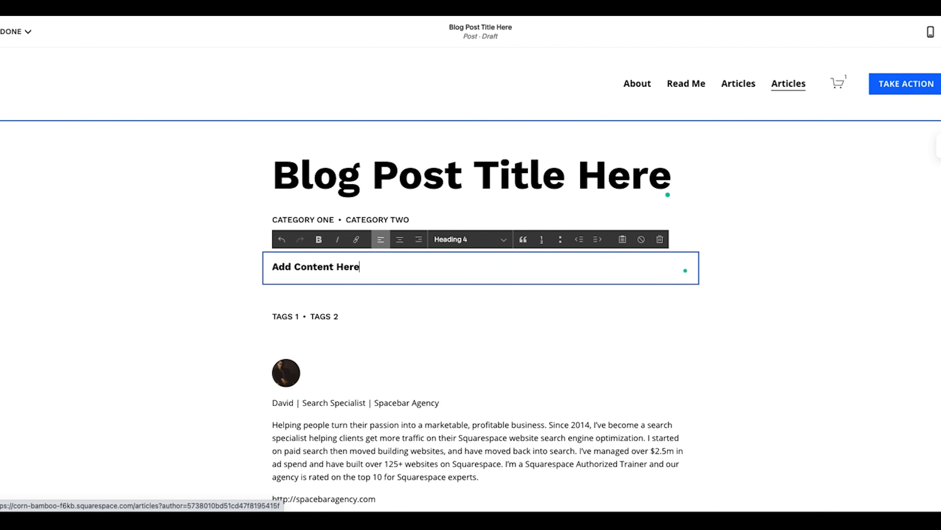
key(super+alt+3)
key(super+alt+2)
Remove the thumbnail image and clear the excerpt in the post's settings.
click(480, 31)
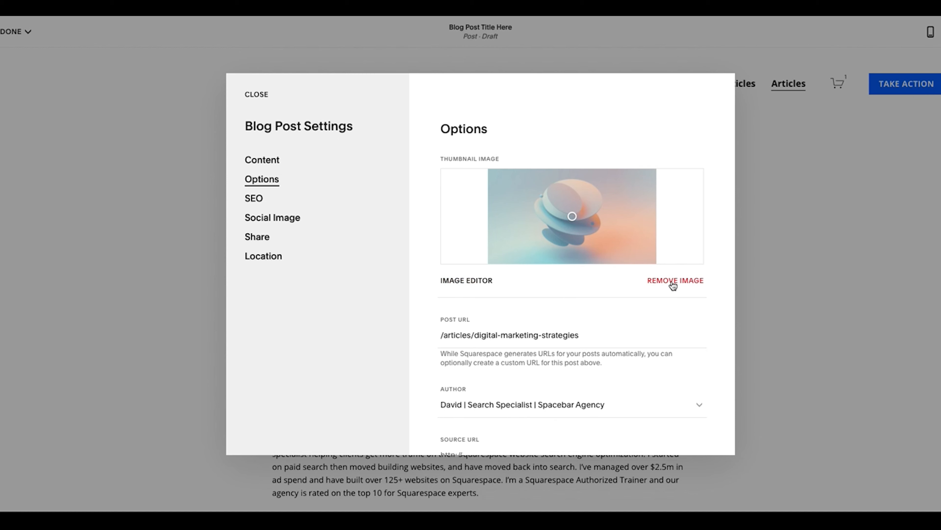
click(673, 282)
scroll(512, 234, down, 3)
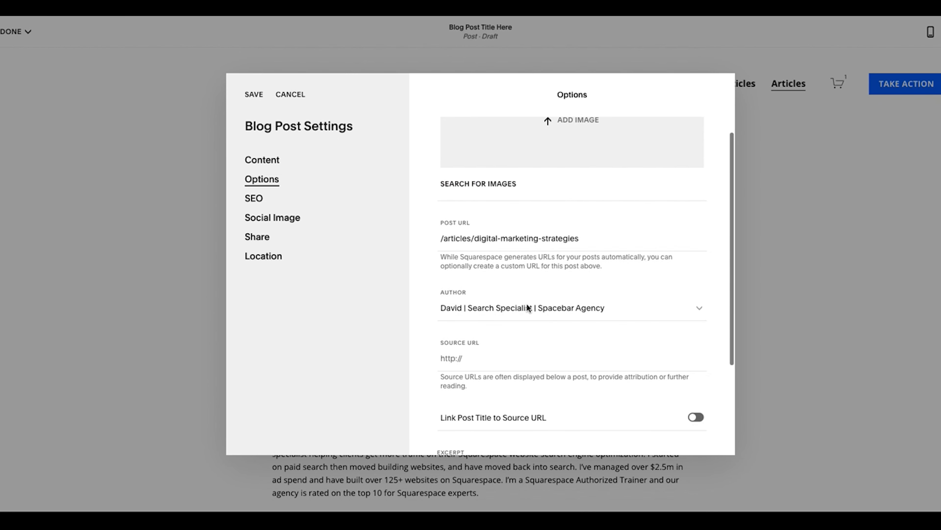
scroll(523, 296, down, 4)
click(524, 341)
key(super+a)
key(BackSpace)
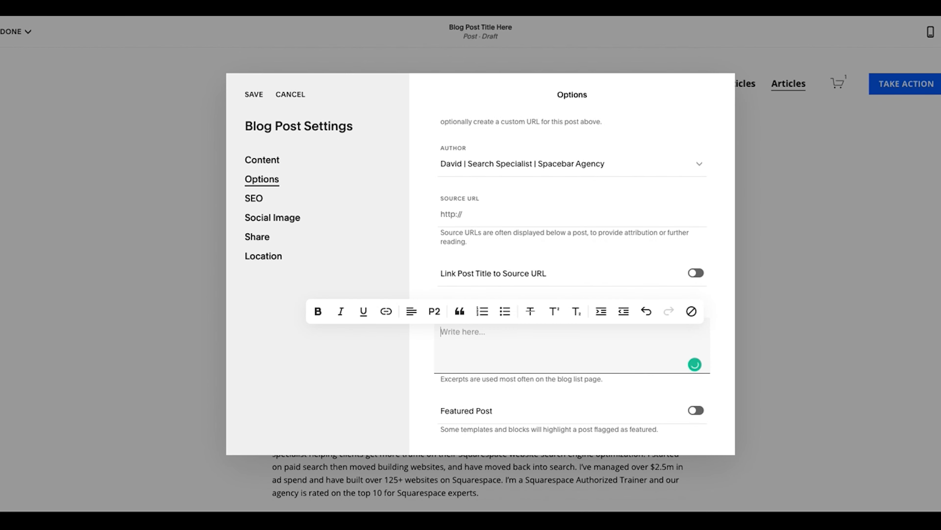
Remove the alternate social sharing image and cut the text out of the SEO description.
click(272, 217)
scroll(522, 319, down, 5)
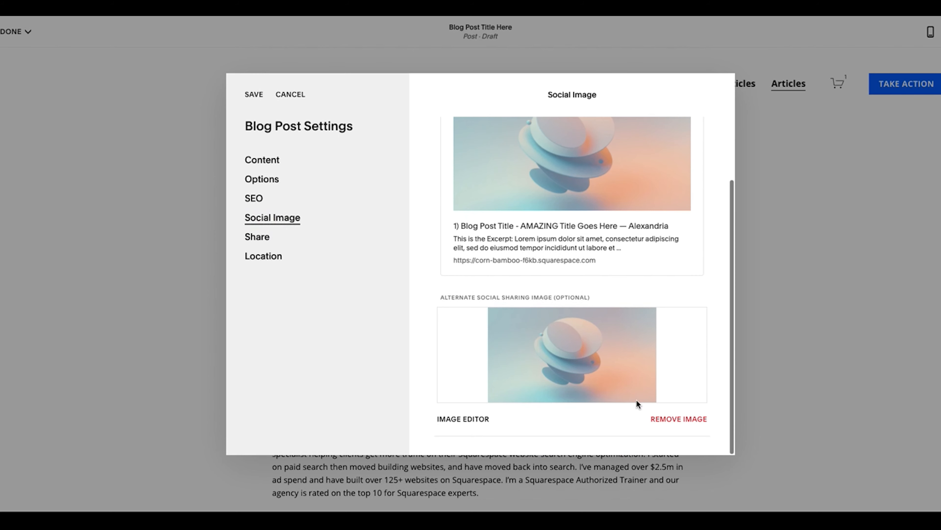
triple_click(510, 402)
key(super+c)
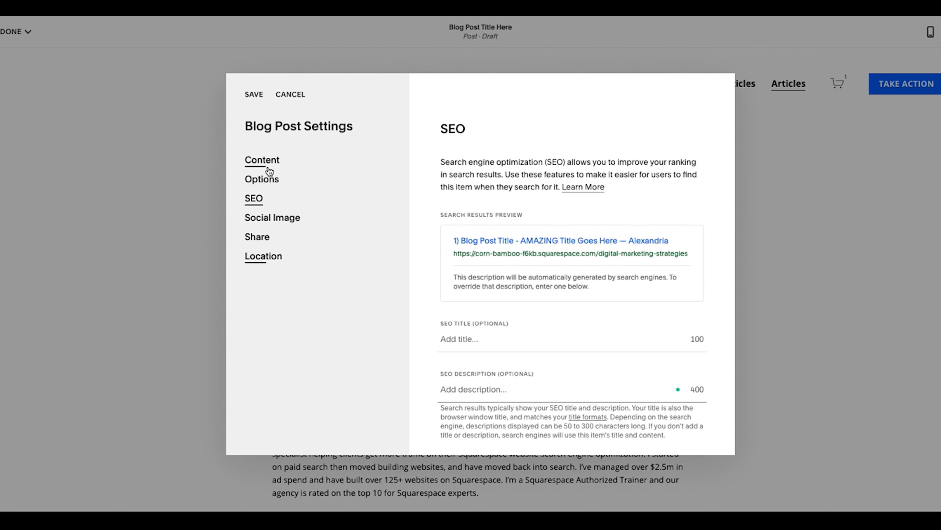
Remove Category One and Category Two from the post's categories.
click(262, 179)
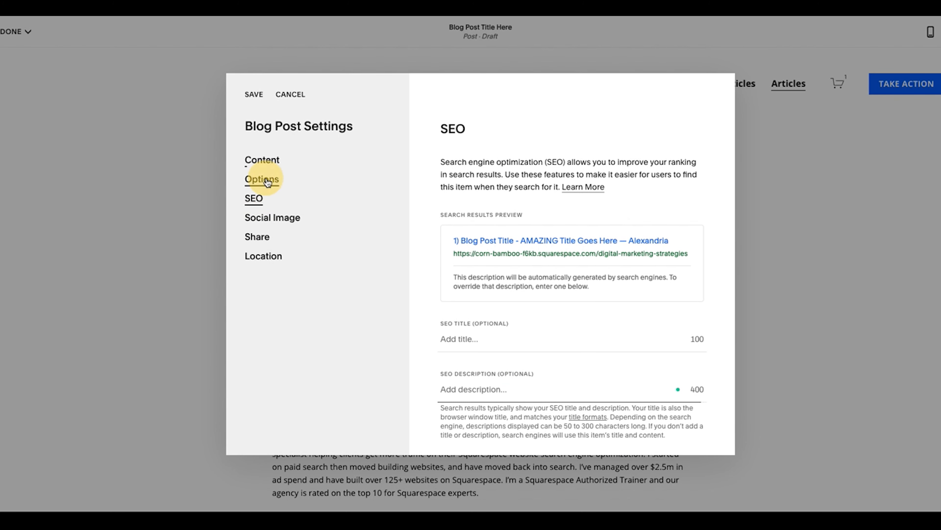
click(268, 161)
click(548, 220)
click(517, 161)
click(590, 143)
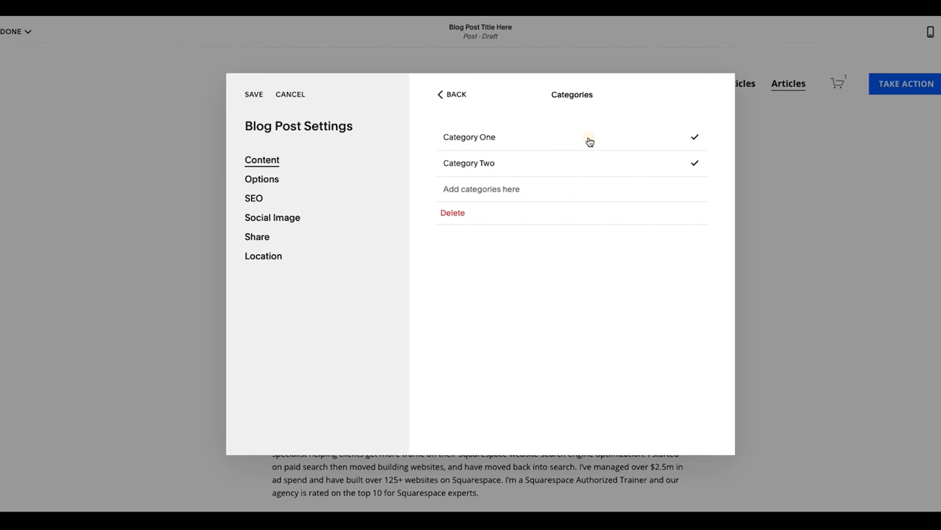
click(452, 213)
click(461, 94)
Remove the tags Tags 1 and Tags 2, save the settings, and save the edited post.
click(490, 195)
click(467, 134)
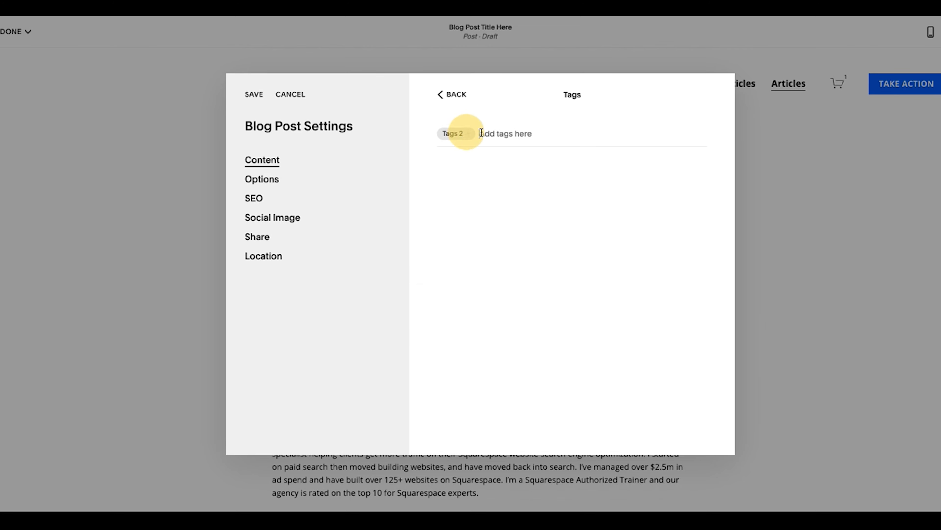
click(468, 134)
click(254, 94)
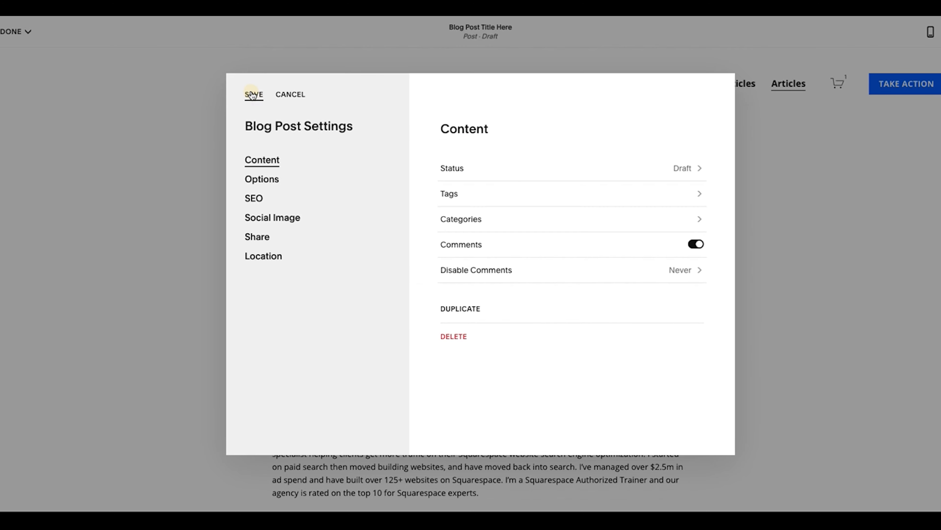
click(11, 32)
click(16, 55)
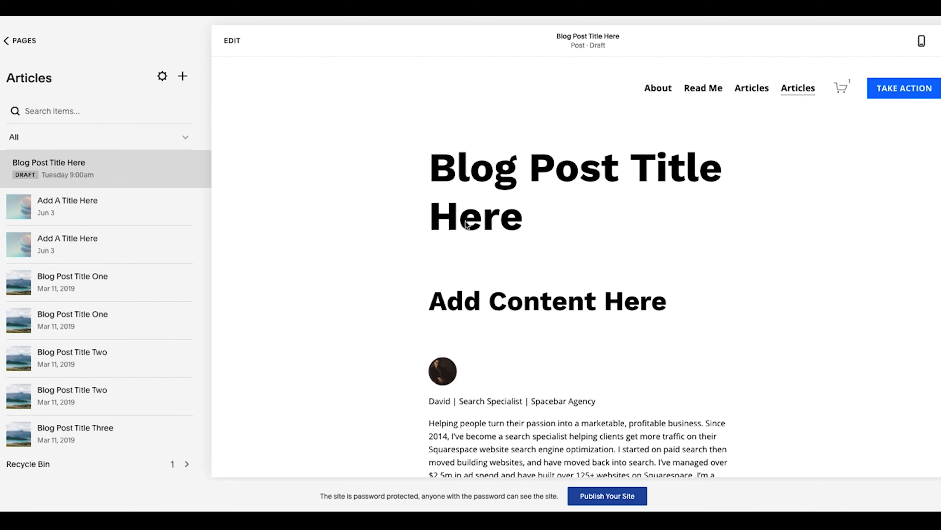
Reopen the draft for editing and insert an empty image block below the "Add Content Here" heading.
double_click(466, 224)
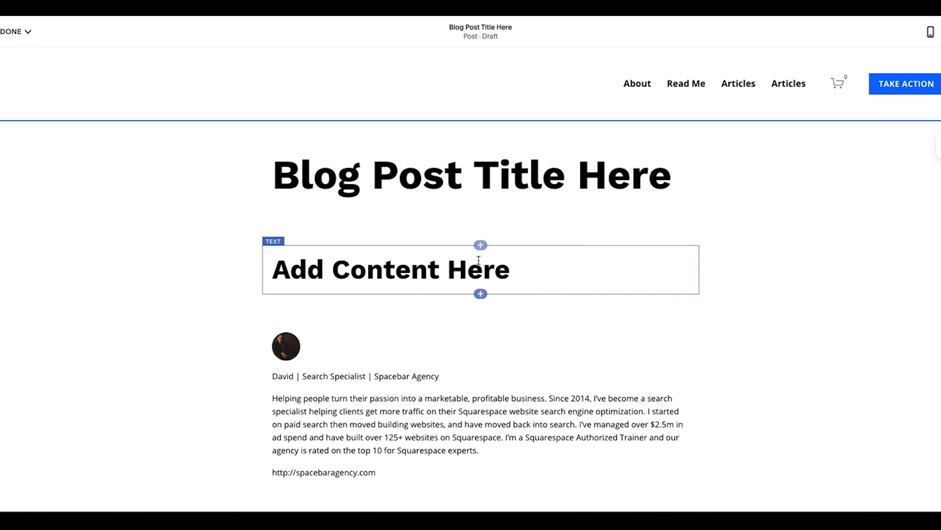
click(481, 295)
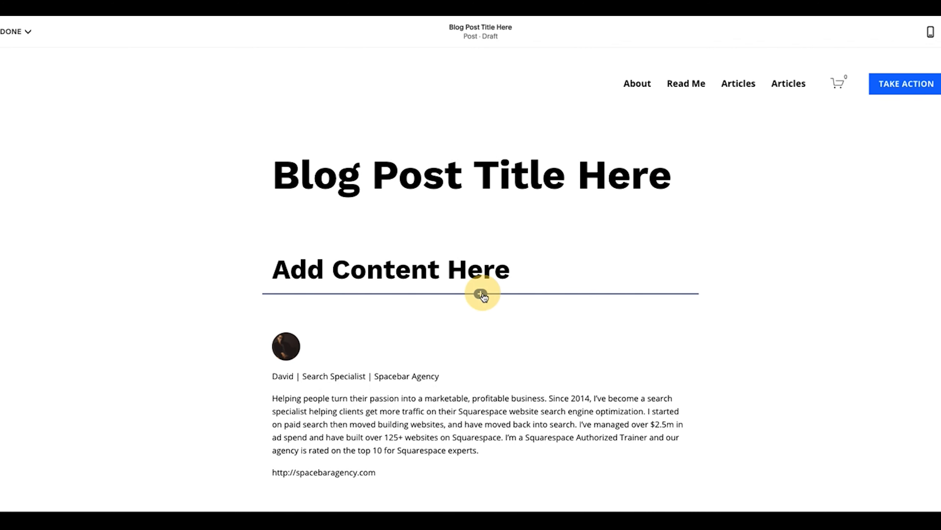
click(846, 228)
click(350, 261)
scroll(361, 281, down, 7)
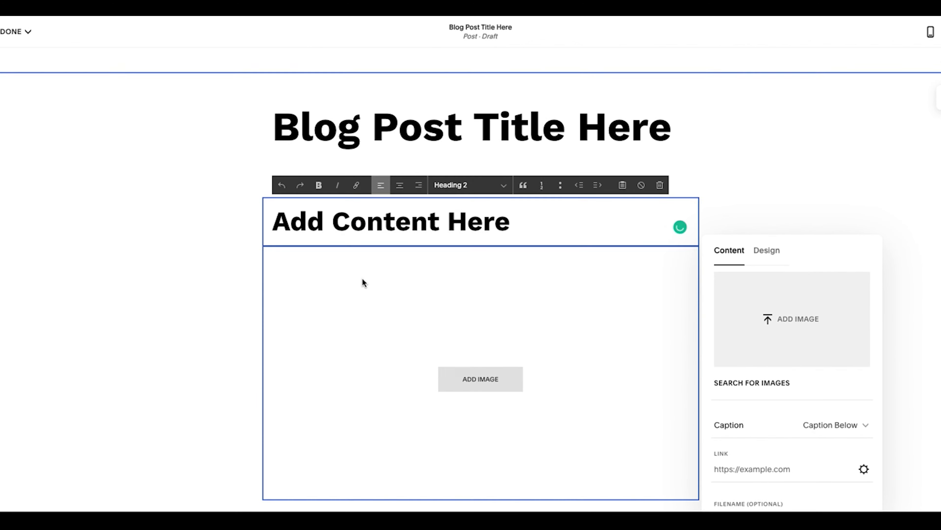
click(185, 280)
Add a text block below the image block and paste the Lorem ipsum paragraph into it as unformatted text.
click(480, 296)
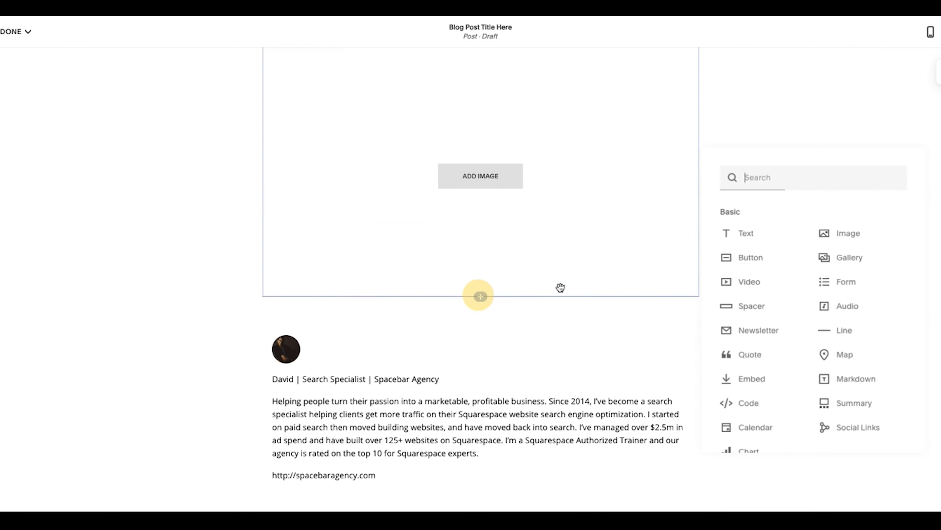
click(740, 232)
click(307, 317)
key(super+v)
key(super+z)
key(super+shift+v)
key(Return)
scroll(435, 311, down, 4)
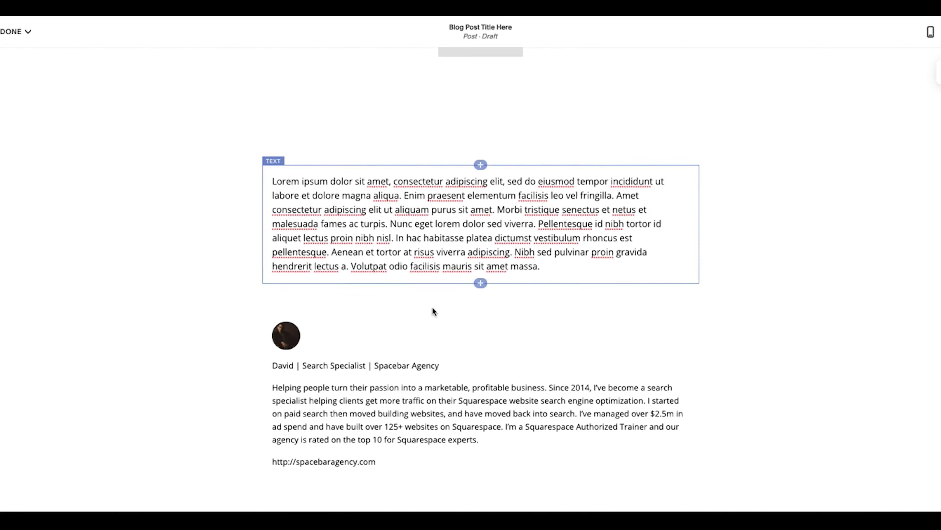
Add a second empty image block below the paragraph, followed by another text block containing the same Lorem ipsum paragraph.
click(480, 283)
click(849, 218)
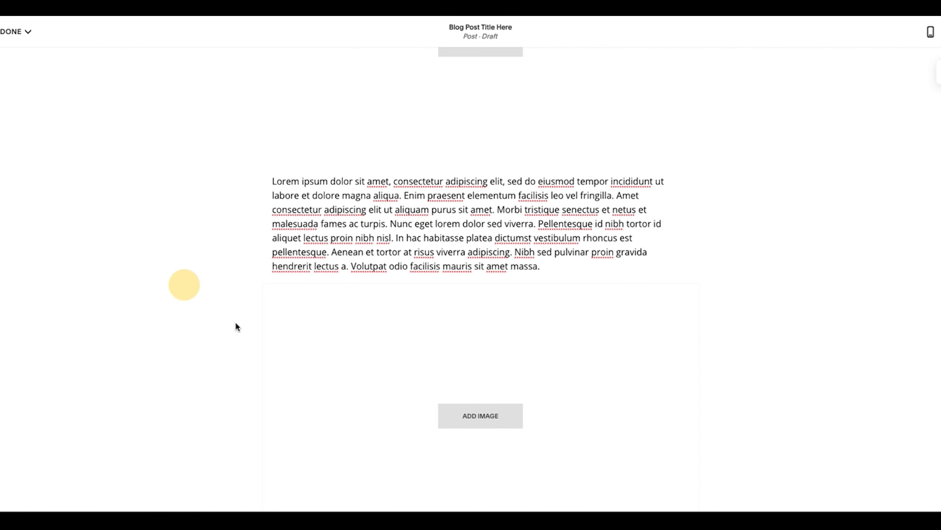
scroll(236, 322, down, 5)
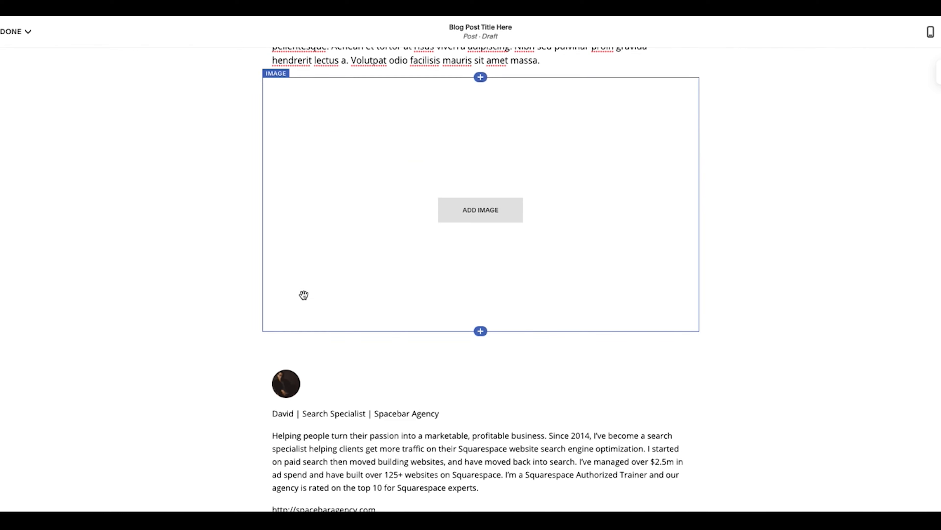
click(478, 335)
click(746, 267)
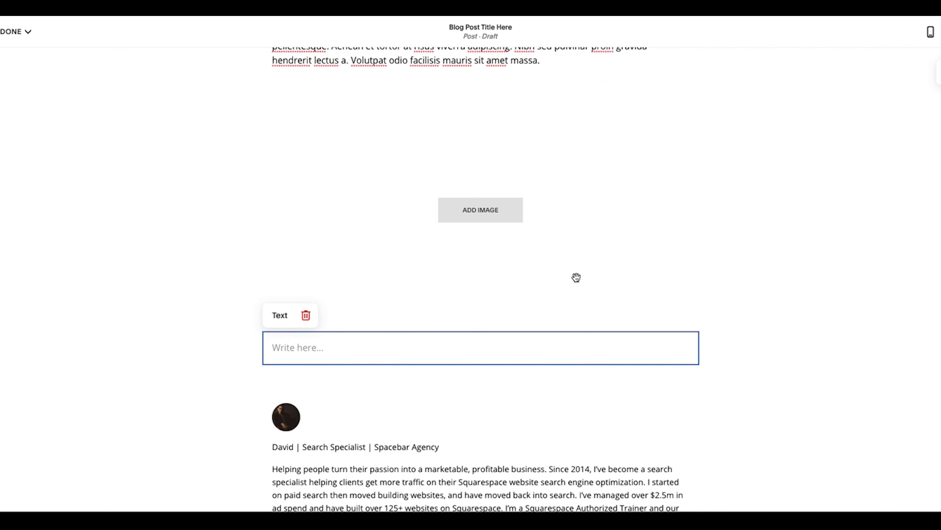
click(278, 358)
text(Lorem ipsum dolor sit amet, consectetur adipiscing elit, sed do eiusmod tempor incididunt ut labore et dolore magna aliqua. Enim praesent elementum facilisis leo vel fringilla. Amet consectetur adipiscing elit ut aliquam purus sit amet. Morbi tristique senectus et netus et malesuada fames ac turpis. Nunc eget lorem dolor sed viverra. Pellentesque id nibh tortor id aliquet lectus proin nibh nisl. In hac habitasse platea dictumst vestibulum rhoncus est pellentesque. Aenean et tortor at risus viverra adipiscing. Nibh sed pulvinar proin gravida hendrerit lectus a. Volutpat odio facilisis mauris sit amet massa.)
scroll(182, 362, down, 3)
click(182, 362)
Save the template post, leave editing, and look over its page layout.
scroll(181, 362, up, 15)
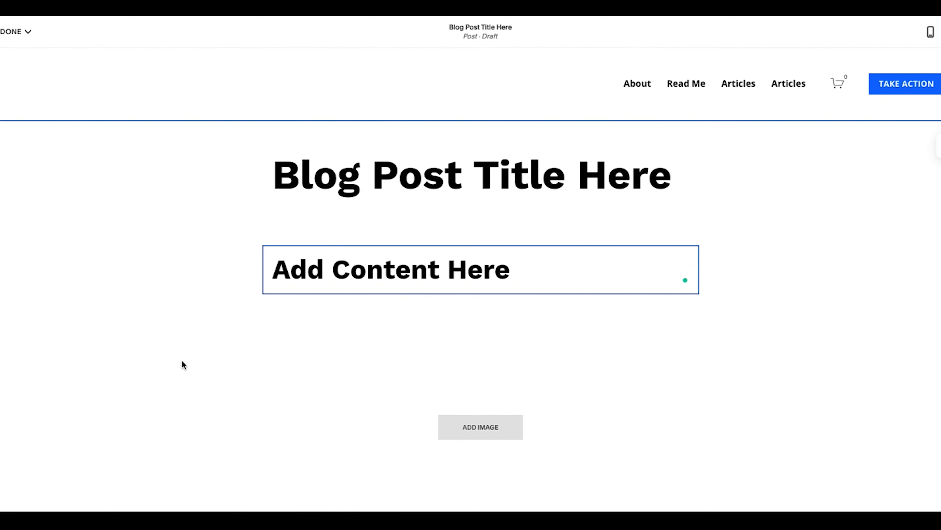
click(14, 31)
click(23, 53)
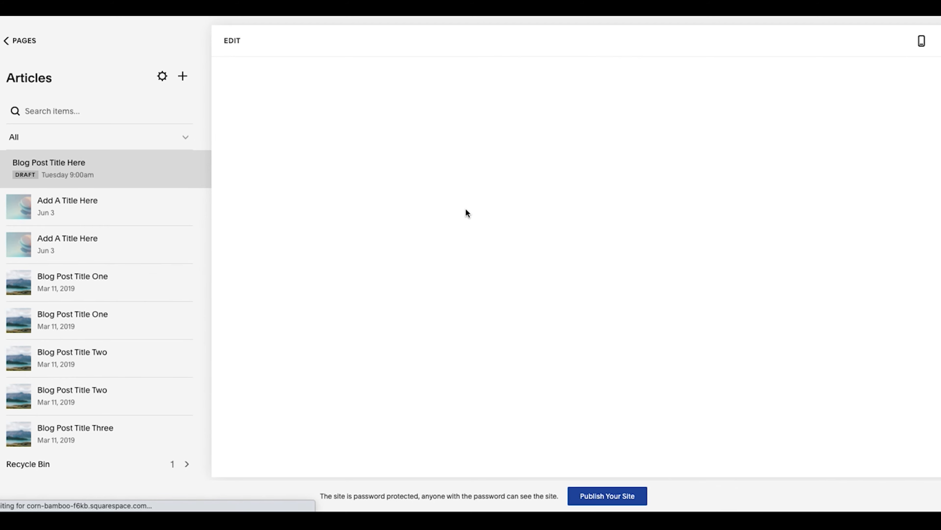
scroll(375, 299, down, 10)
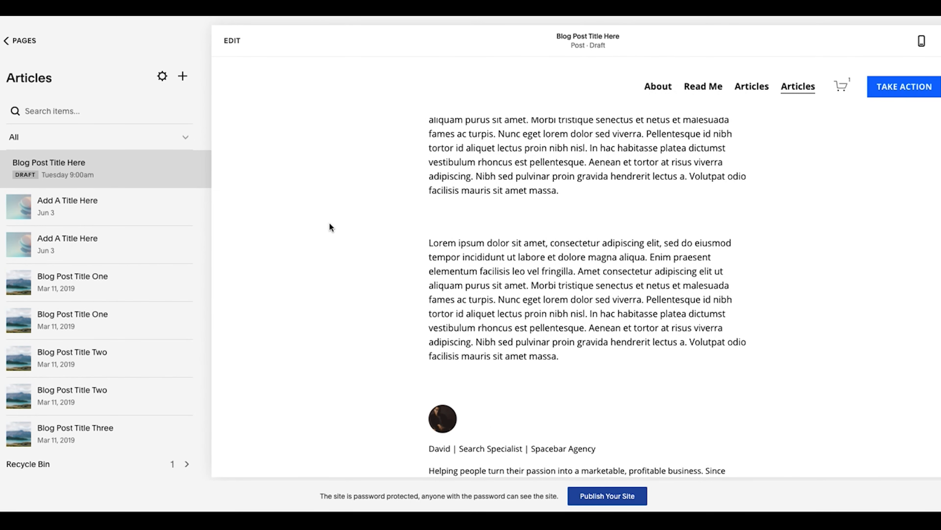
Duplicate the "Blog Post Title Here" draft and look over the copy's content.
mouse_move(172, 176)
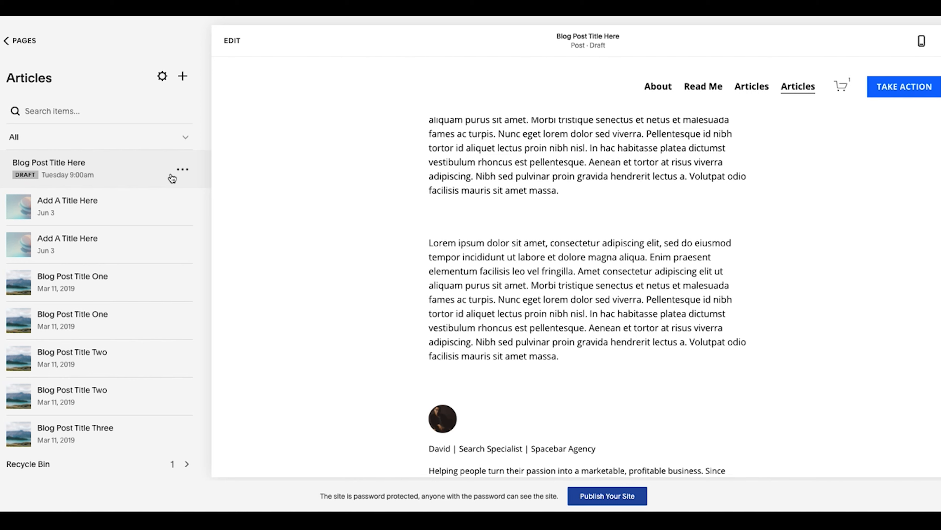
click(184, 171)
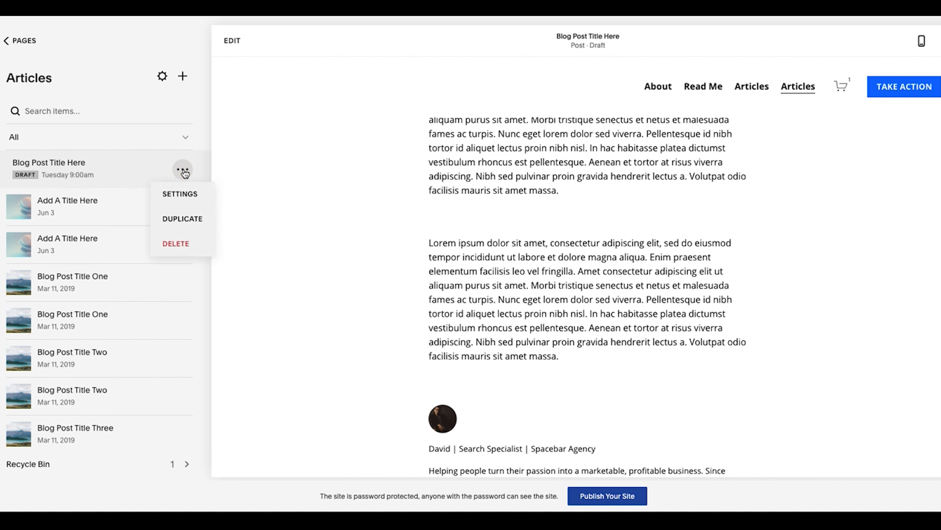
click(182, 219)
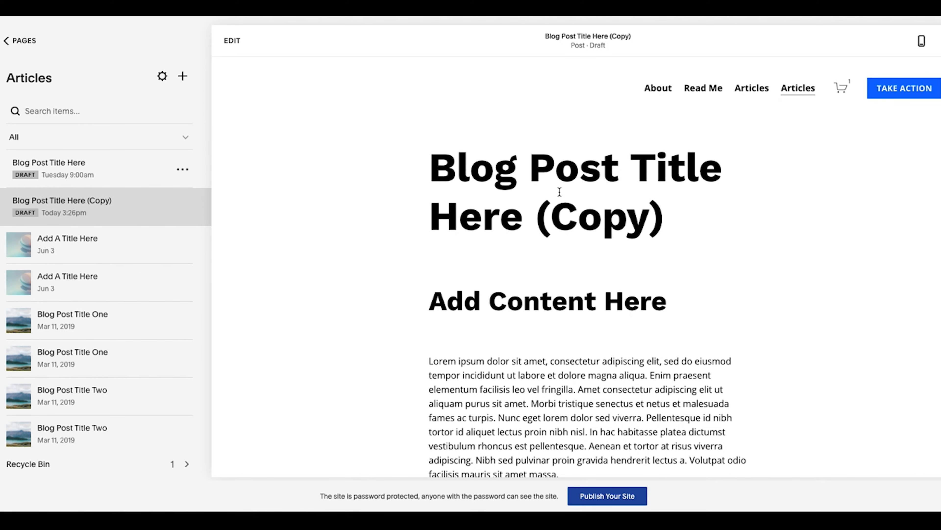
scroll(521, 208, down, 5)
scroll(522, 209, up, 8)
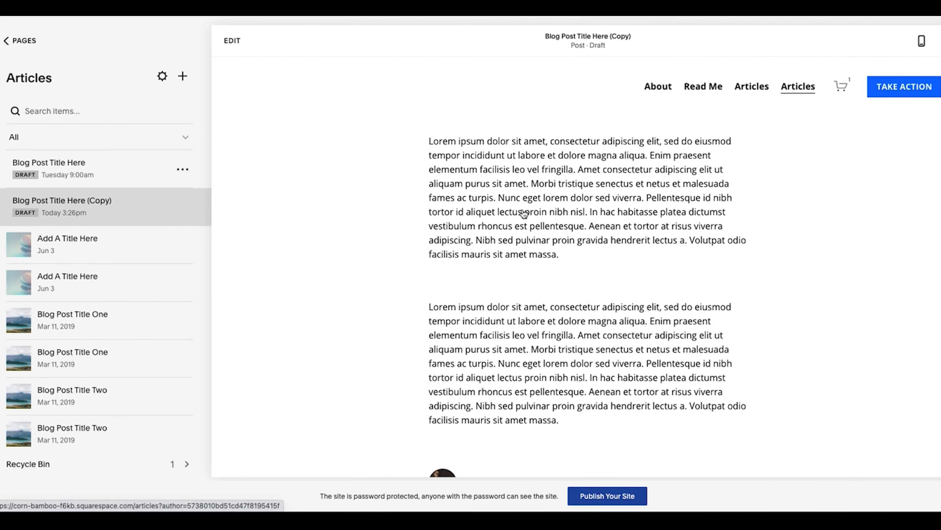